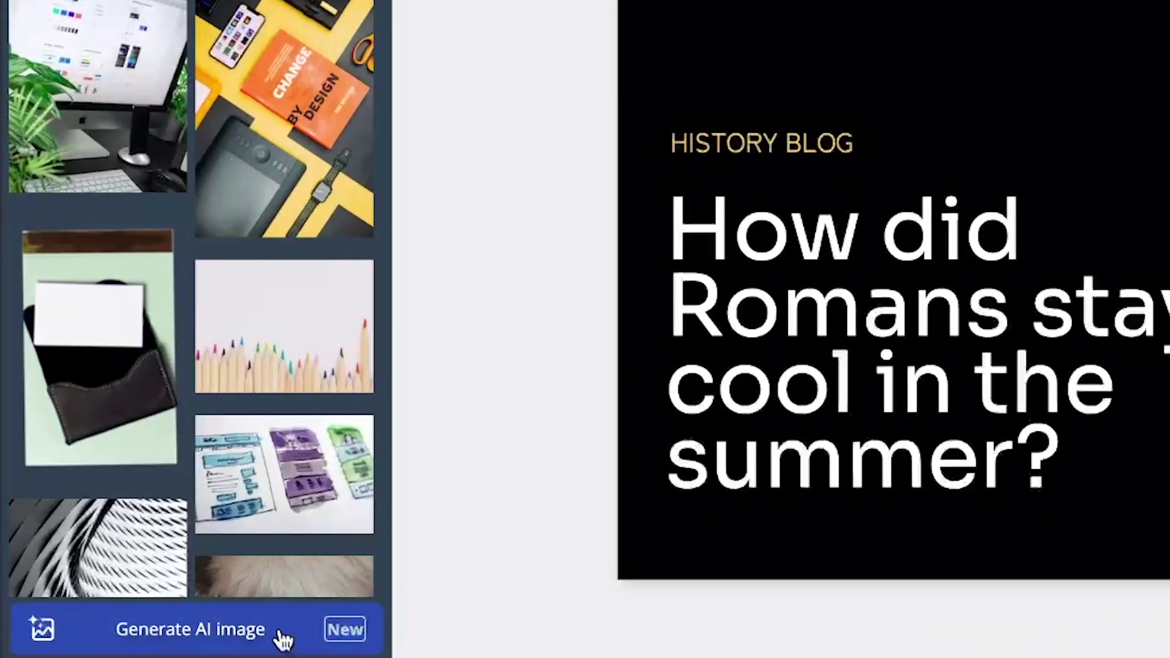
# Step: Generate an AI image of a gladiator holding ice cream and set the first result as the slide background
pyautogui.click(280, 635)
pyautogui.click(151, 159)
pyautogui.write('A gladiator holding an ice cream in Rome')
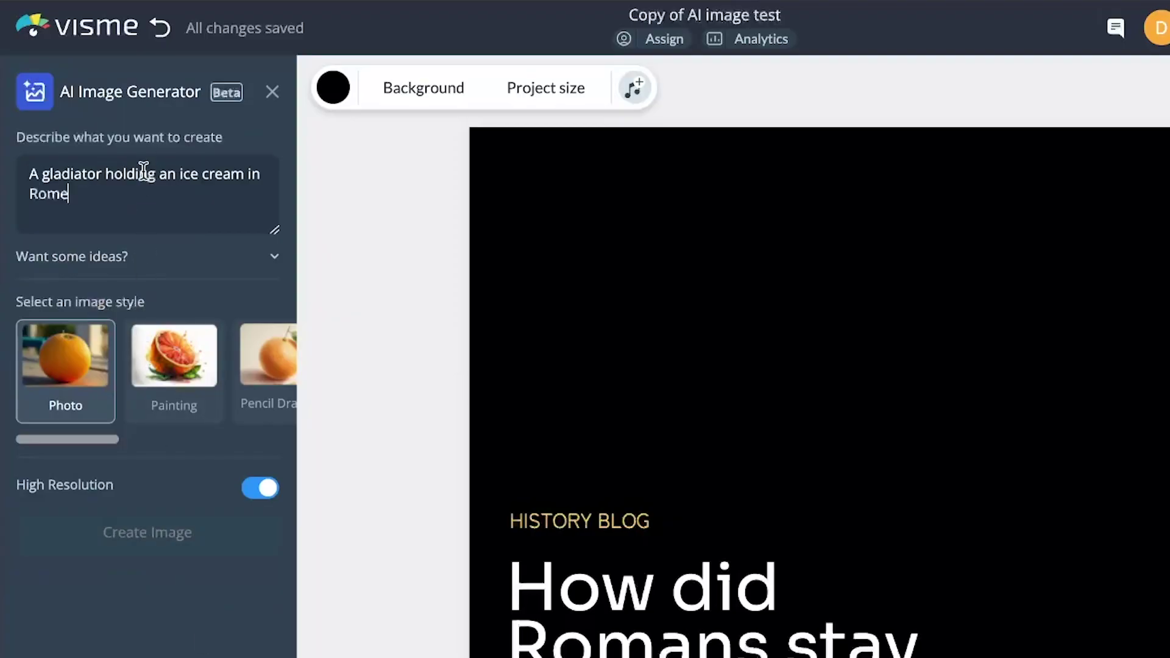
pyautogui.click(249, 537)
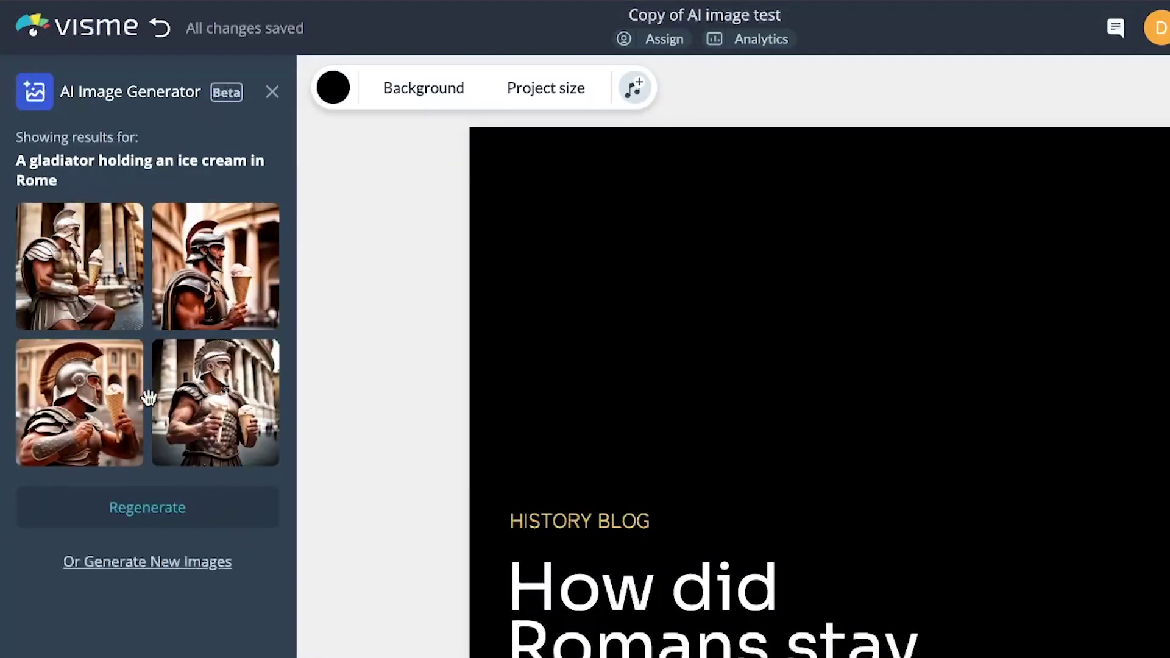
pyautogui.moveTo(107, 275)
pyautogui.click(35, 313)
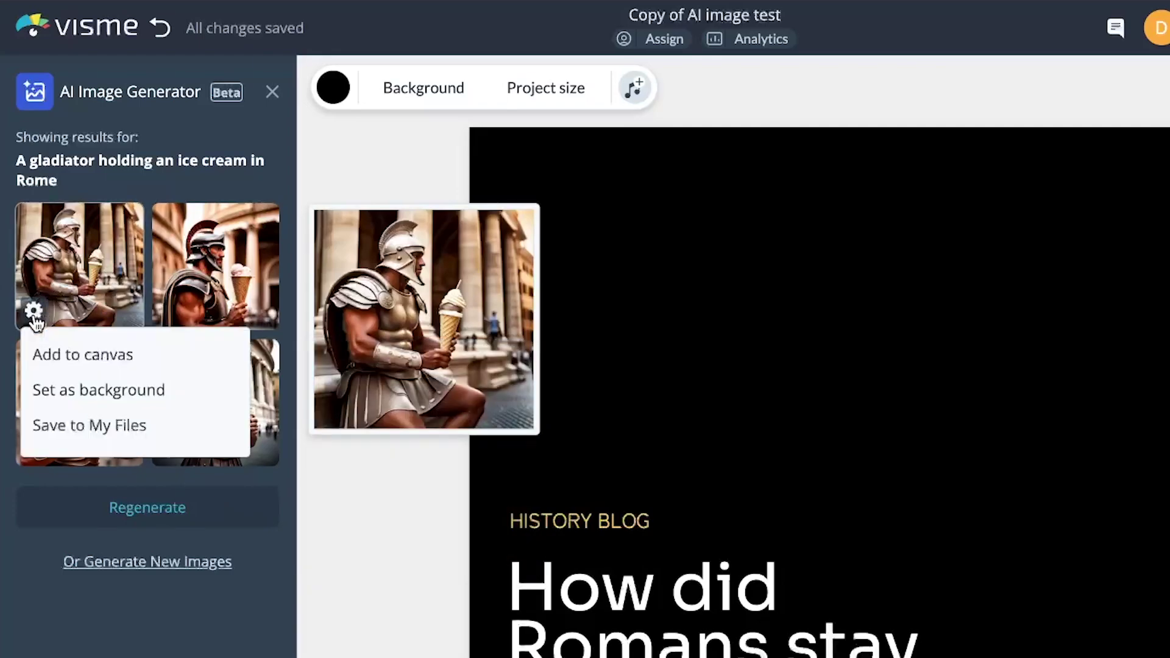
pyautogui.click(109, 393)
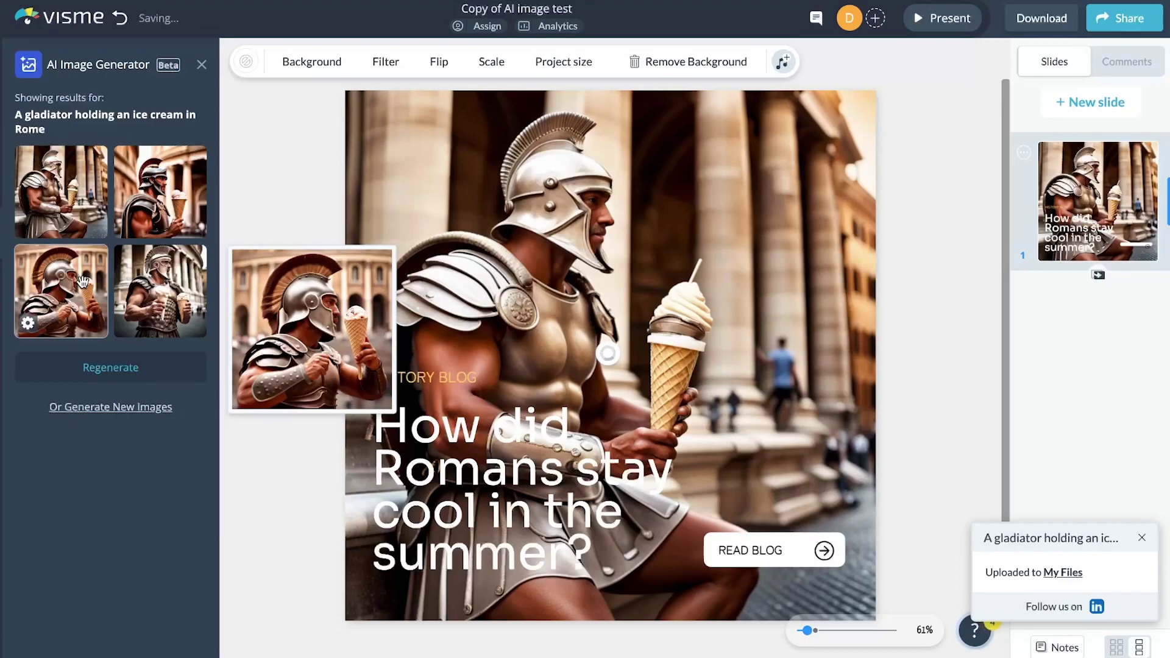
# Step: Darken the background image by lowering its filter Brightness to about -54
pyautogui.click(382, 61)
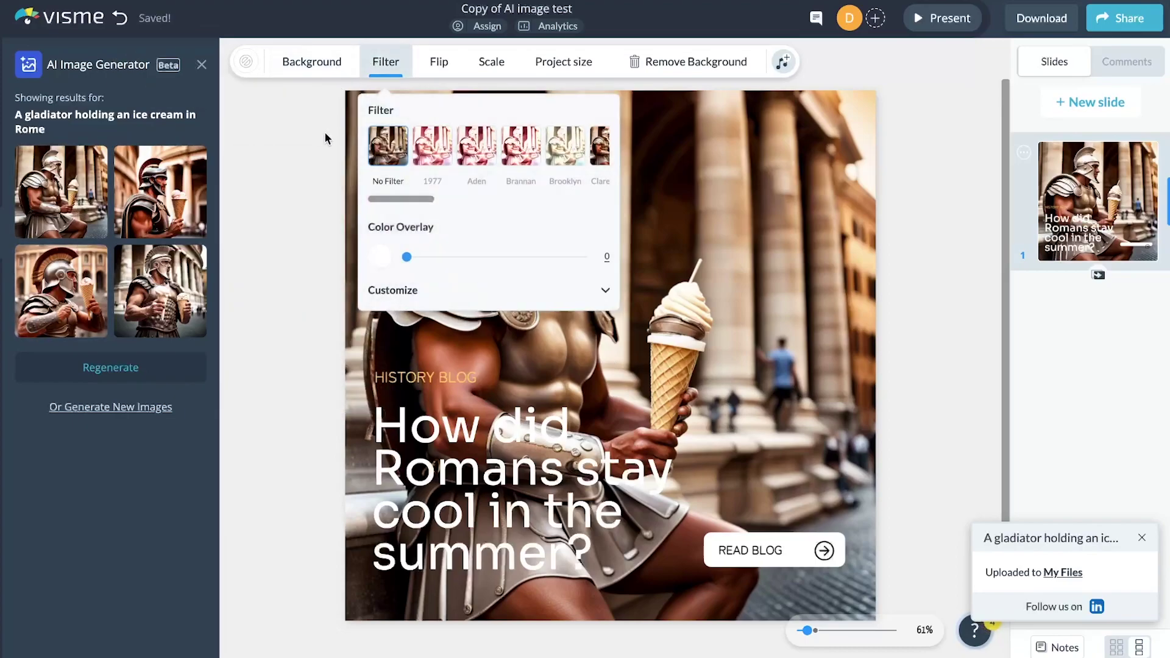
pyautogui.click(425, 292)
pyautogui.moveTo(517, 324); pyautogui.dragTo(481, 324)
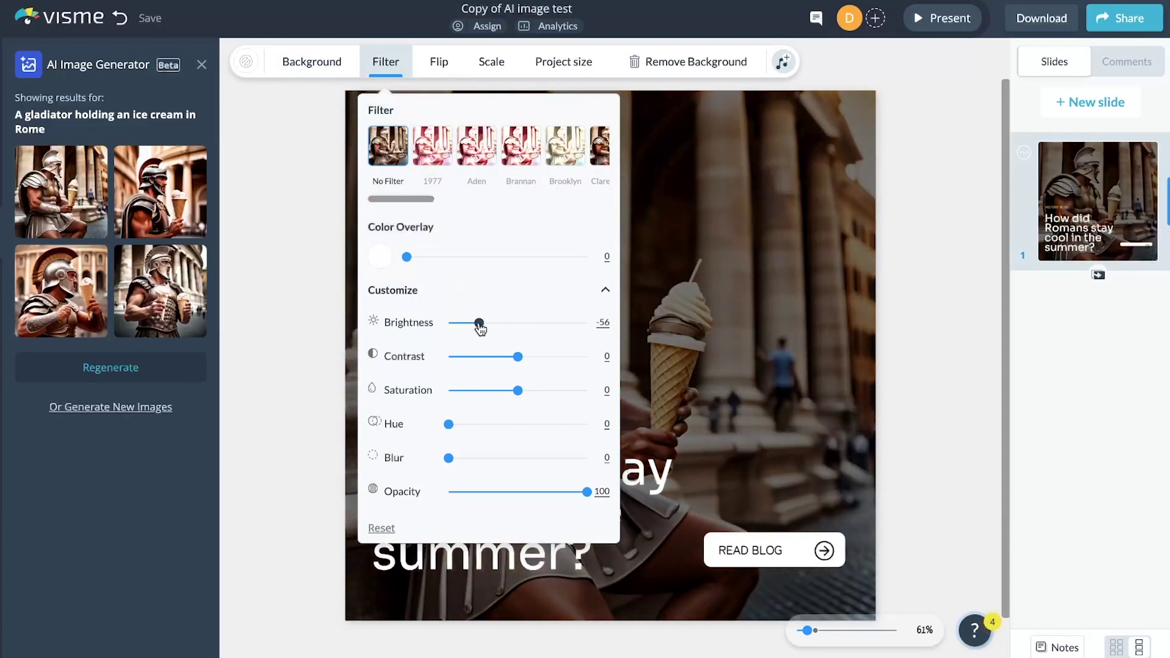
pyautogui.click(882, 317)
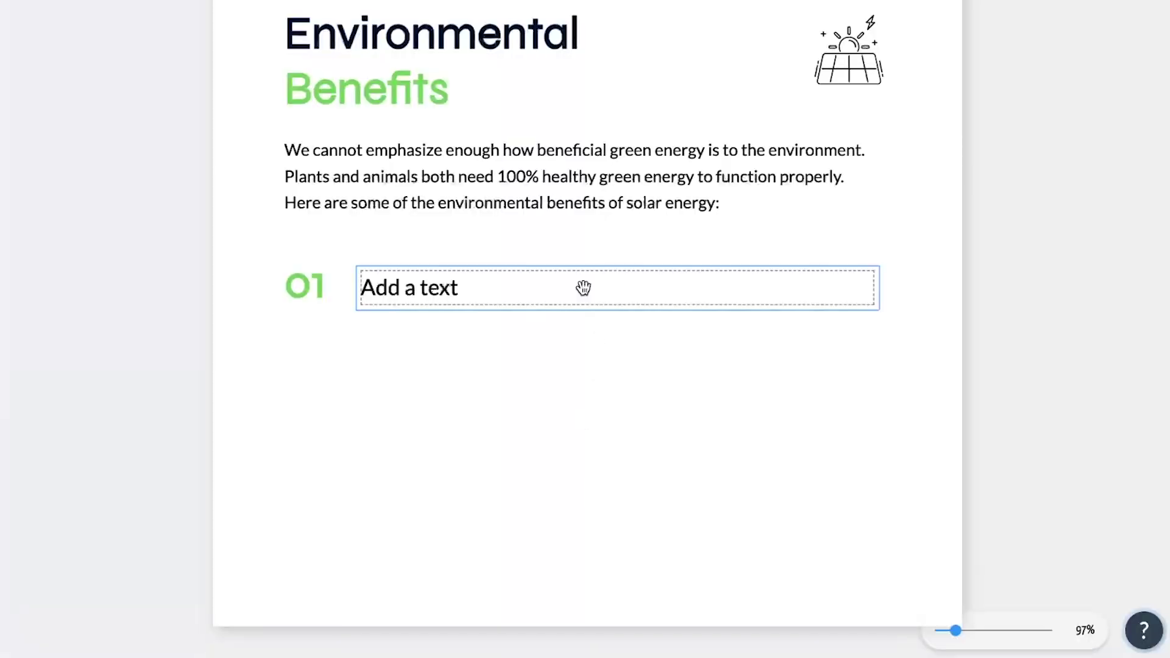
# Step: Fill the first benefit box with AI Writer text listing 3 environmental benefits of solar energy
pyautogui.click(581, 287)
pyautogui.click(618, 332)
pyautogui.click(304, 478)
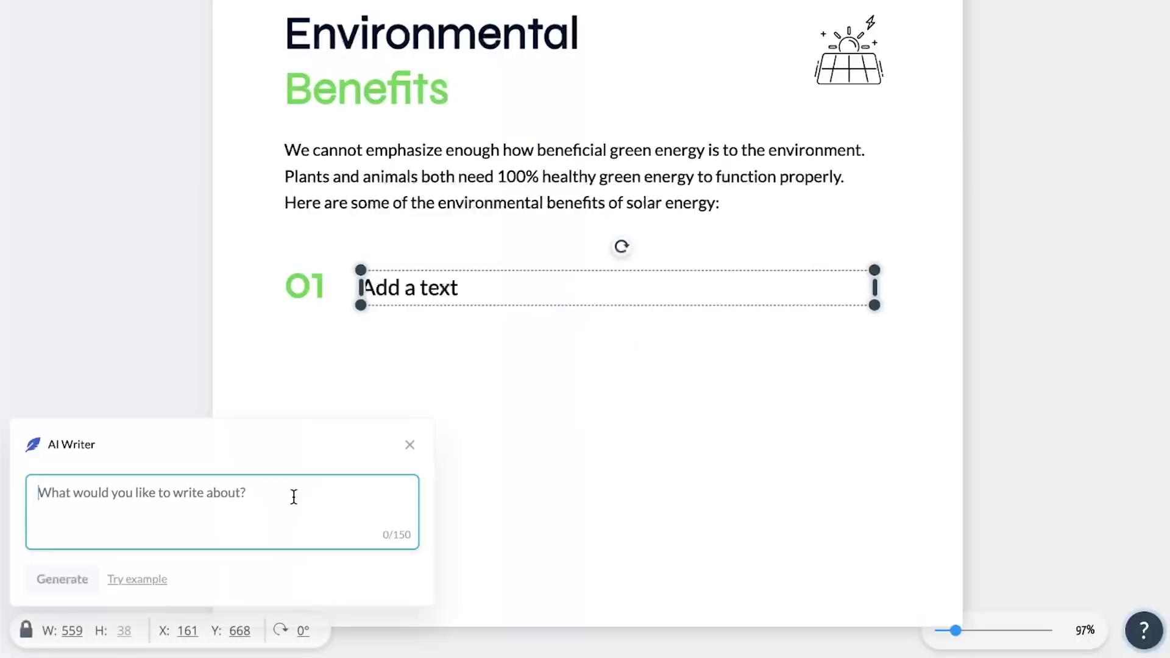
pyautogui.write('3 environmental benefits of')
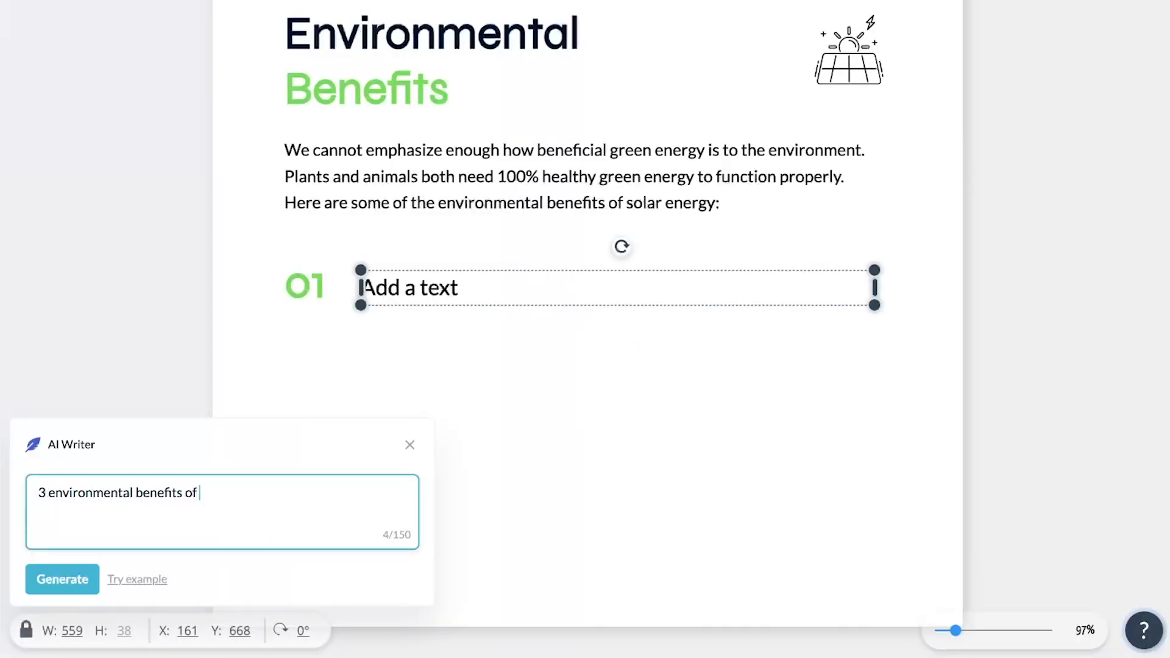
pyautogui.click(67, 576)
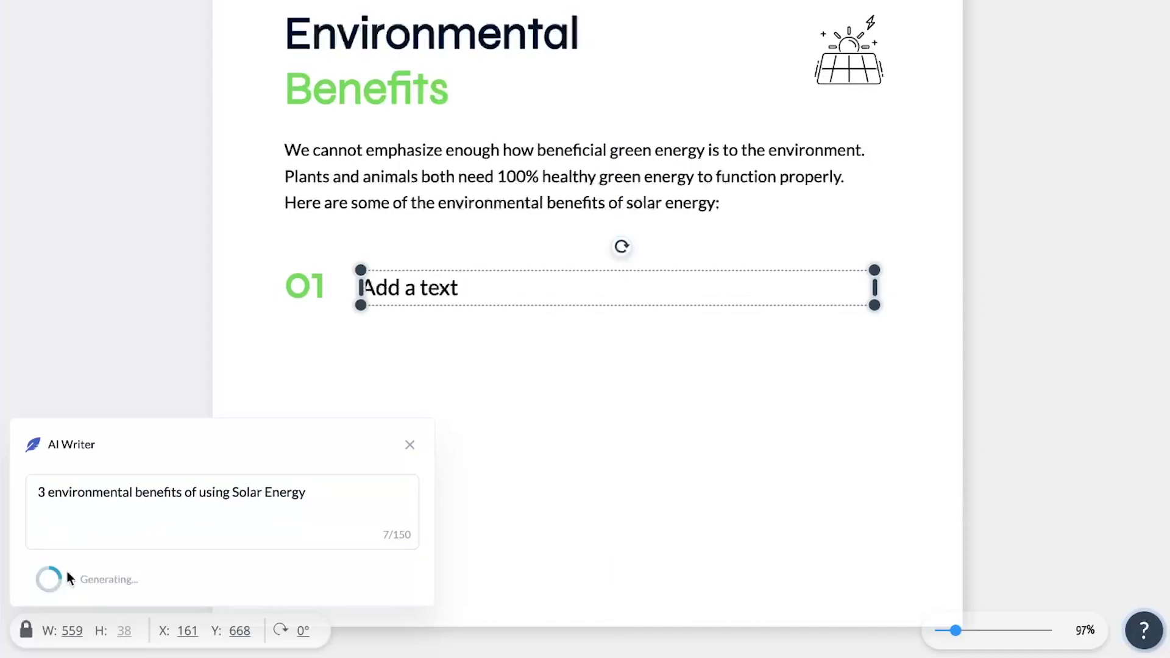
pyautogui.click(410, 445)
# Step: Add a 03 number label beside the third point and left-align all three number labels
pyautogui.click(778, 332)
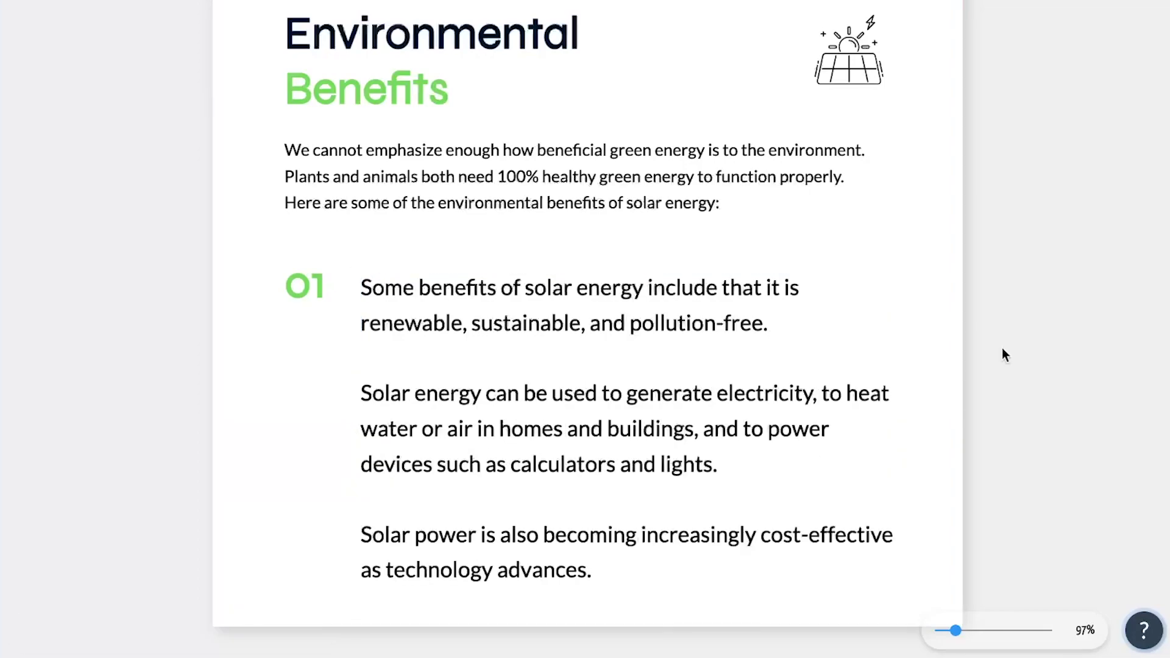
pyautogui.click(755, 277)
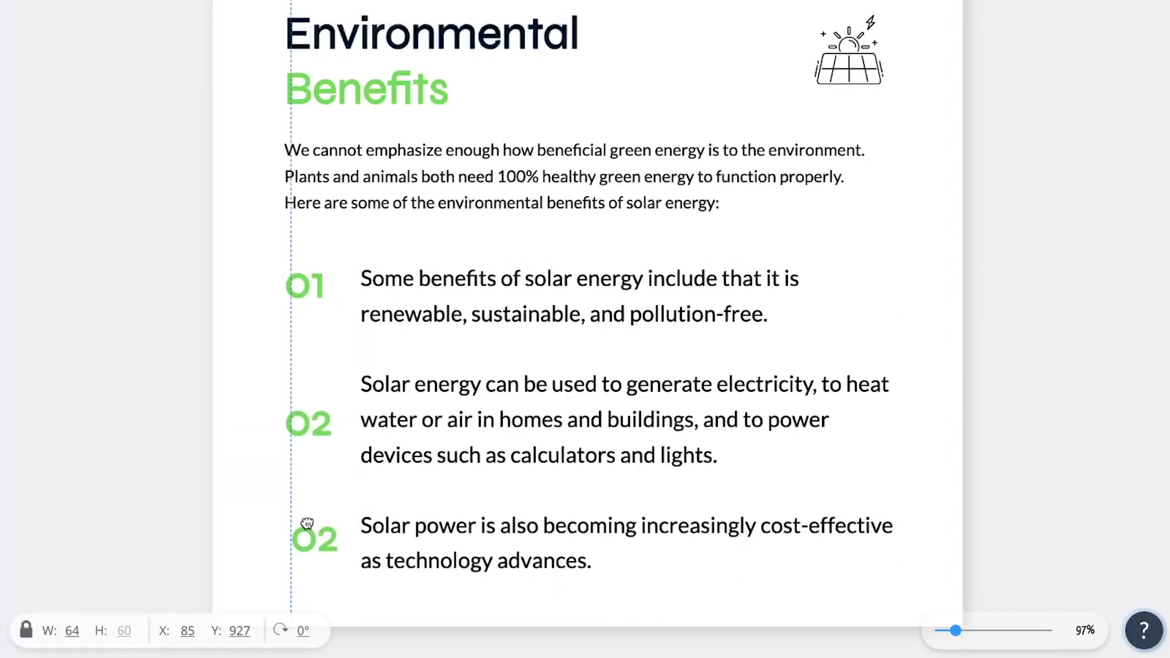
pyautogui.moveTo(307, 523); pyautogui.dragTo(308, 524)
pyautogui.press('BackSpace')
pyautogui.write('3')
pyautogui.keyDown('shift'); pyautogui.click(308, 424); pyautogui.keyUp('shift')
pyautogui.keyDown('shift'); pyautogui.click(305, 286); pyautogui.keyUp('shift')
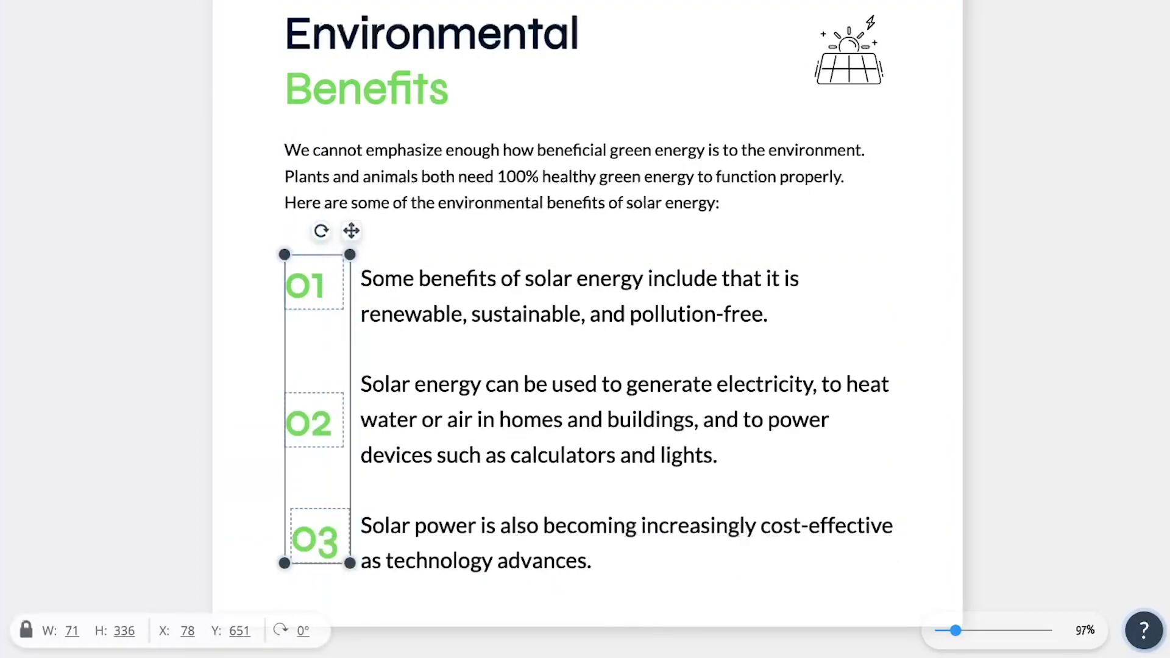
pyautogui.click(966, 197)
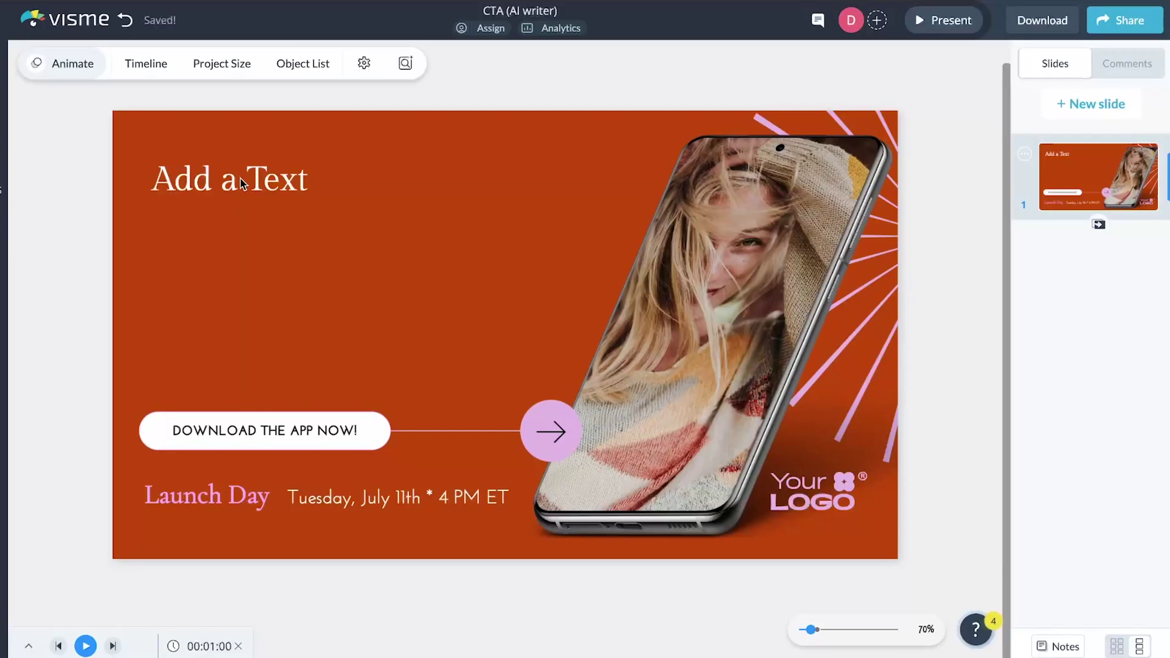
# Step: Fill the empty headline with an AI-written short call-to-action promoting the launch
pyautogui.click(240, 180)
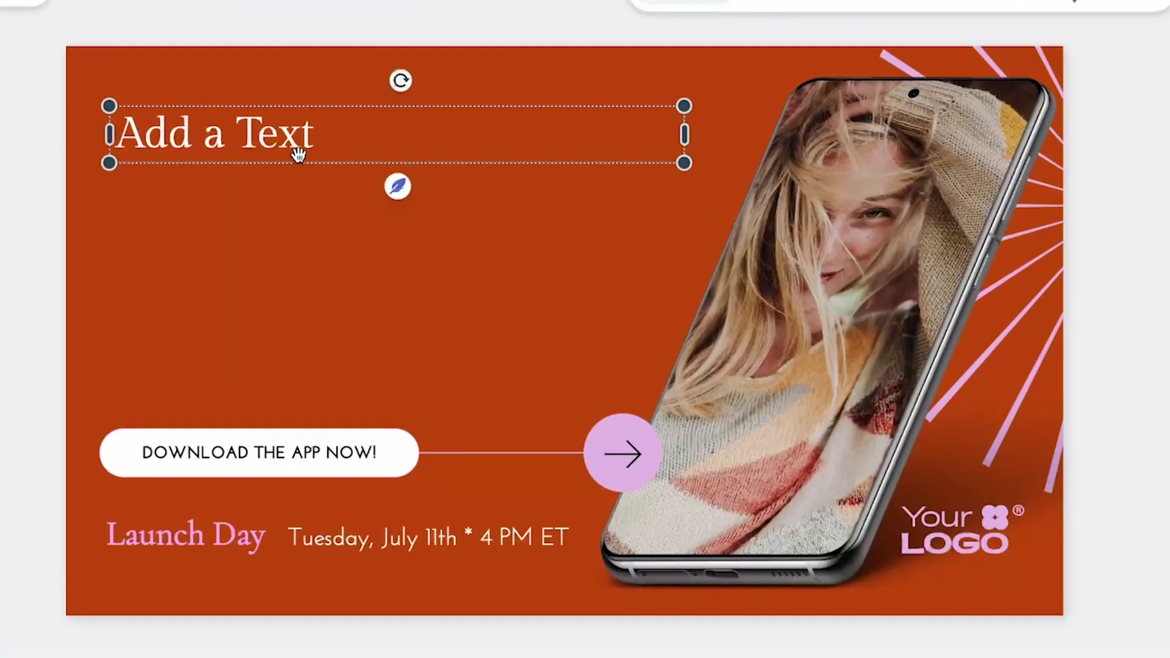
pyautogui.click(384, 220)
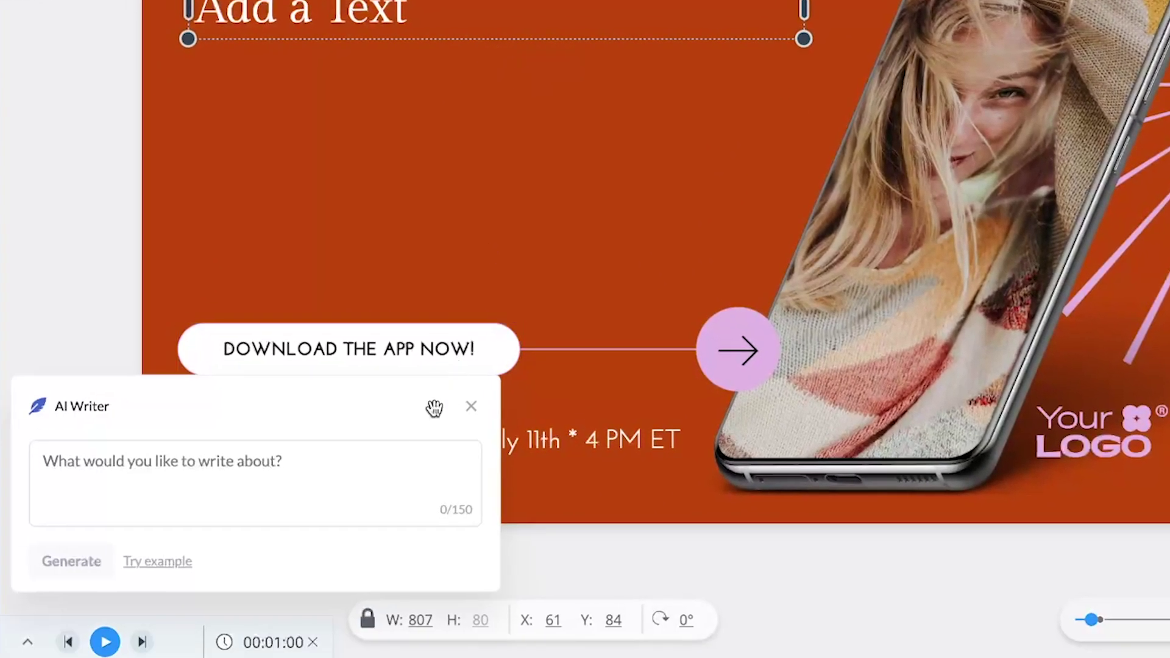
pyautogui.click(411, 460)
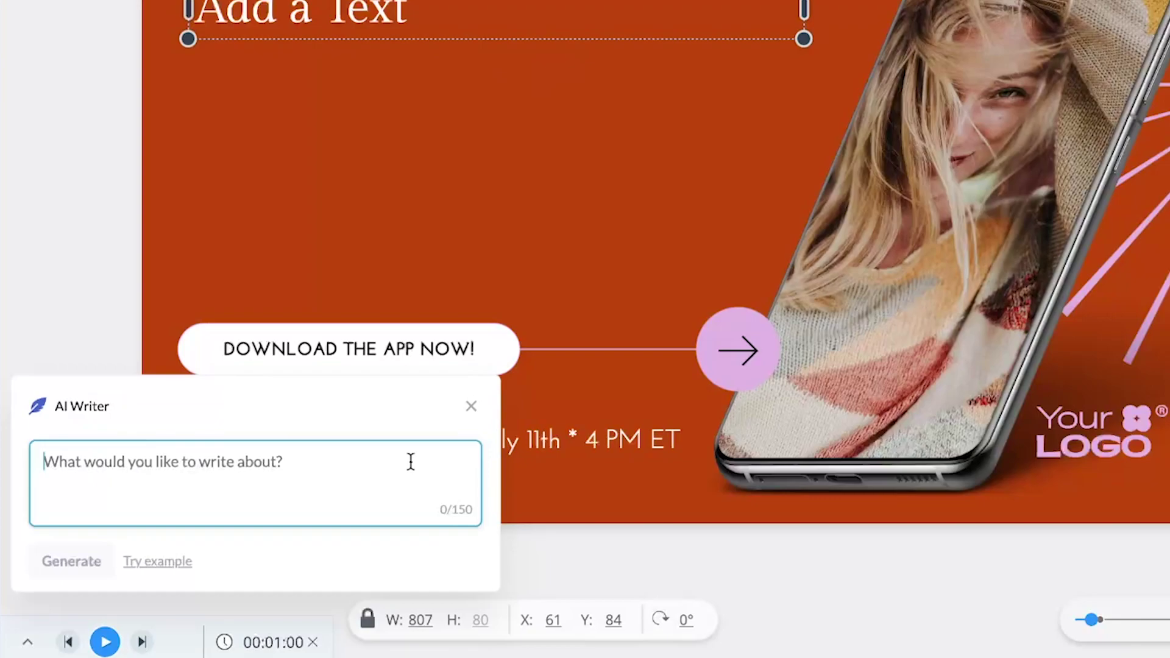
pyautogui.write('Create a short CTA to promote the launch of a luxury brands shopping app')
pyautogui.click(48, 564)
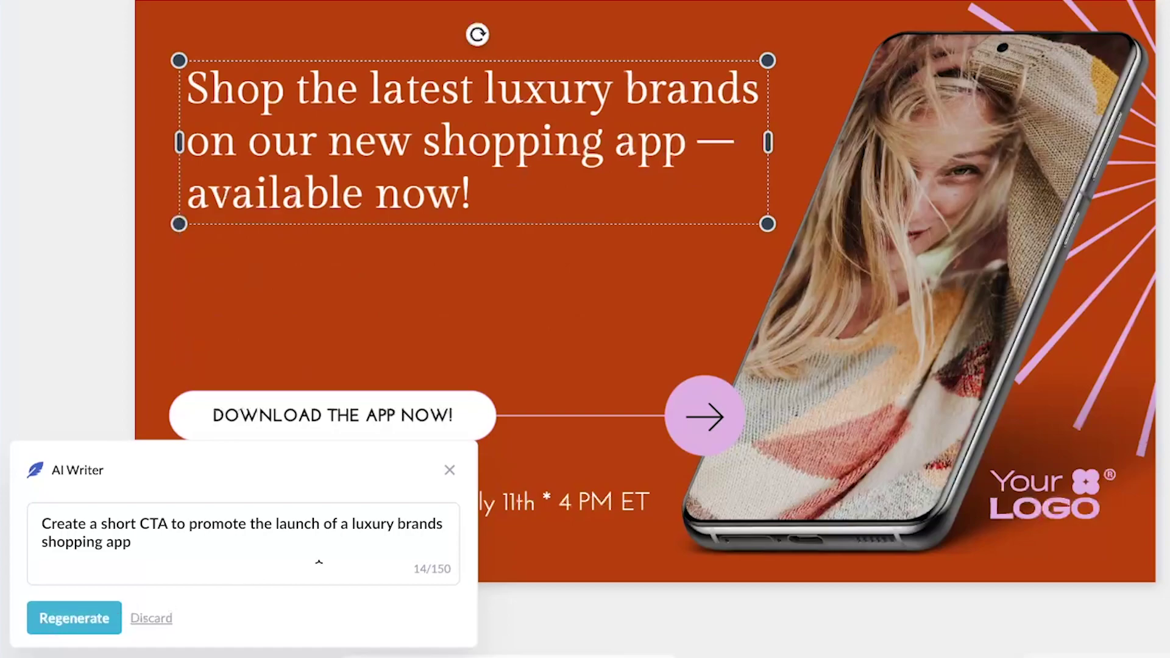
pyautogui.click(447, 475)
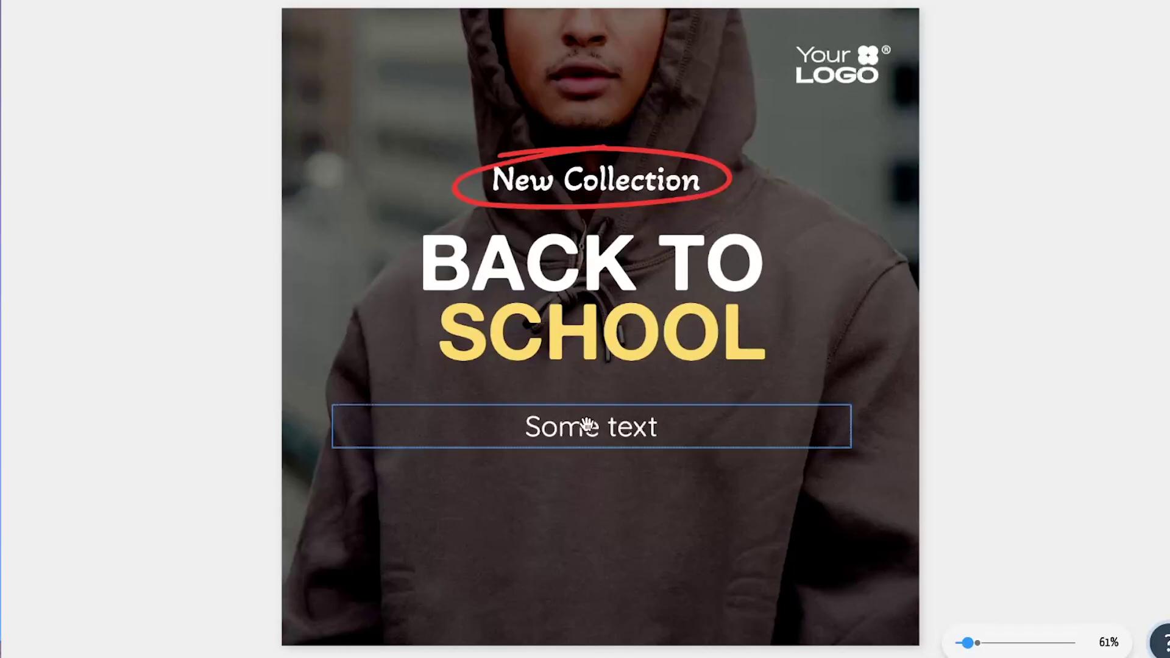
# Step: Replace the Some text caption with an AI-generated professional one-line promotion
pyautogui.click(587, 423)
pyautogui.click(603, 474)
pyautogui.click(202, 503)
pyautogui.write('Make a professional one-liner for a back to the school clothing line that will be used on social media')
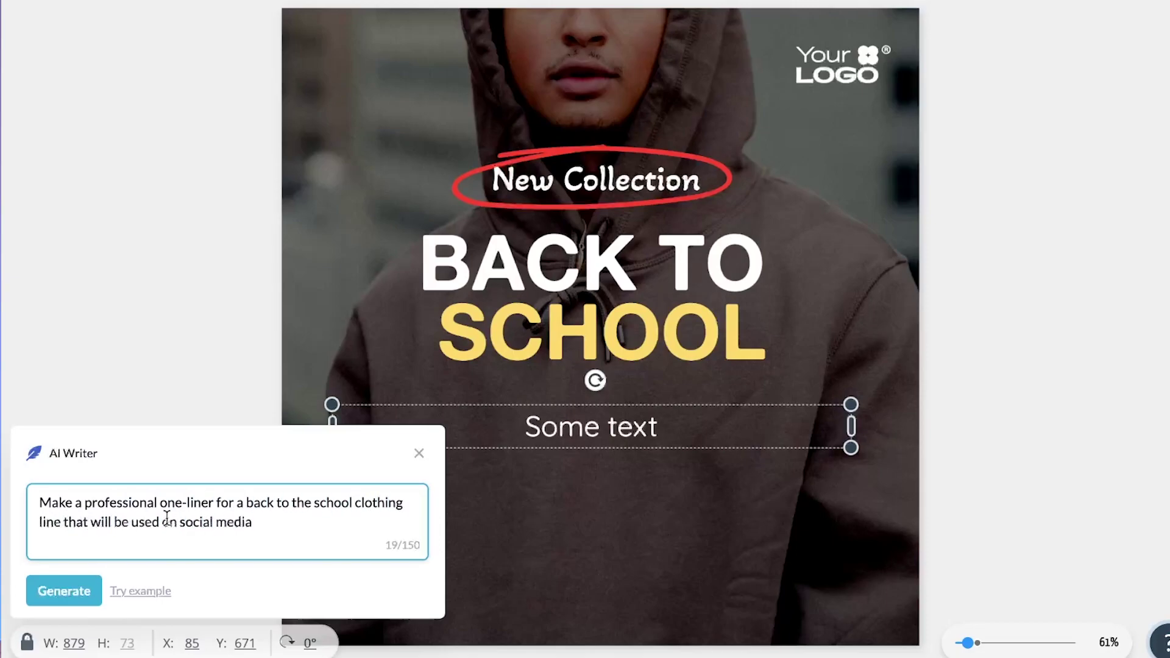
pyautogui.click(84, 595)
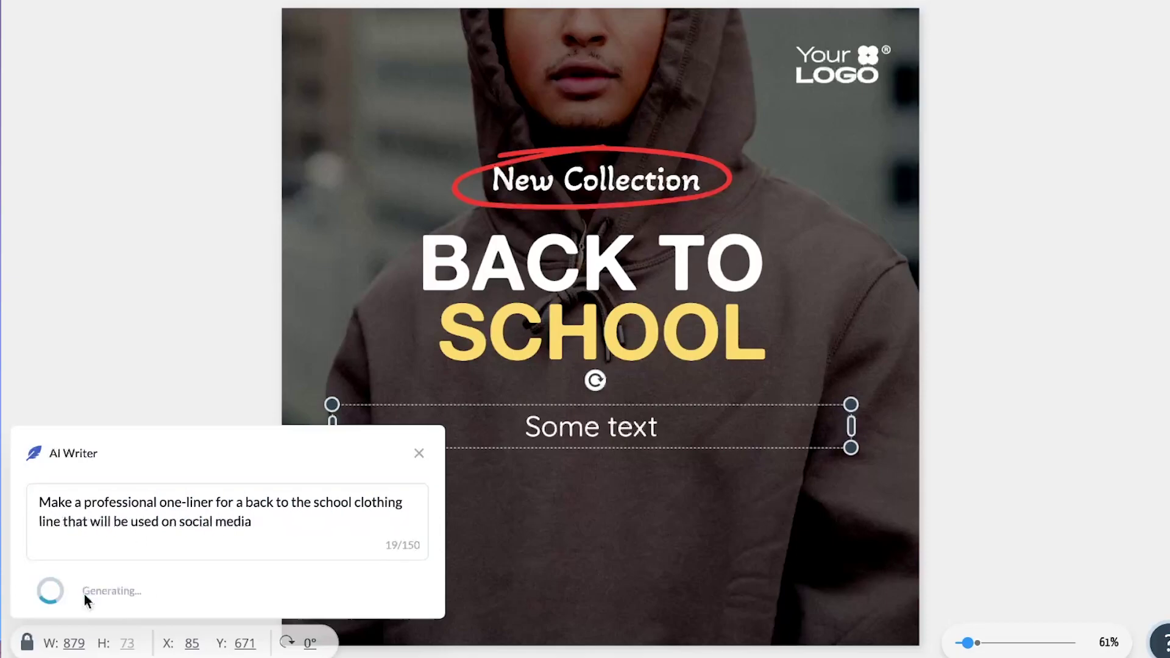
pyautogui.click(420, 453)
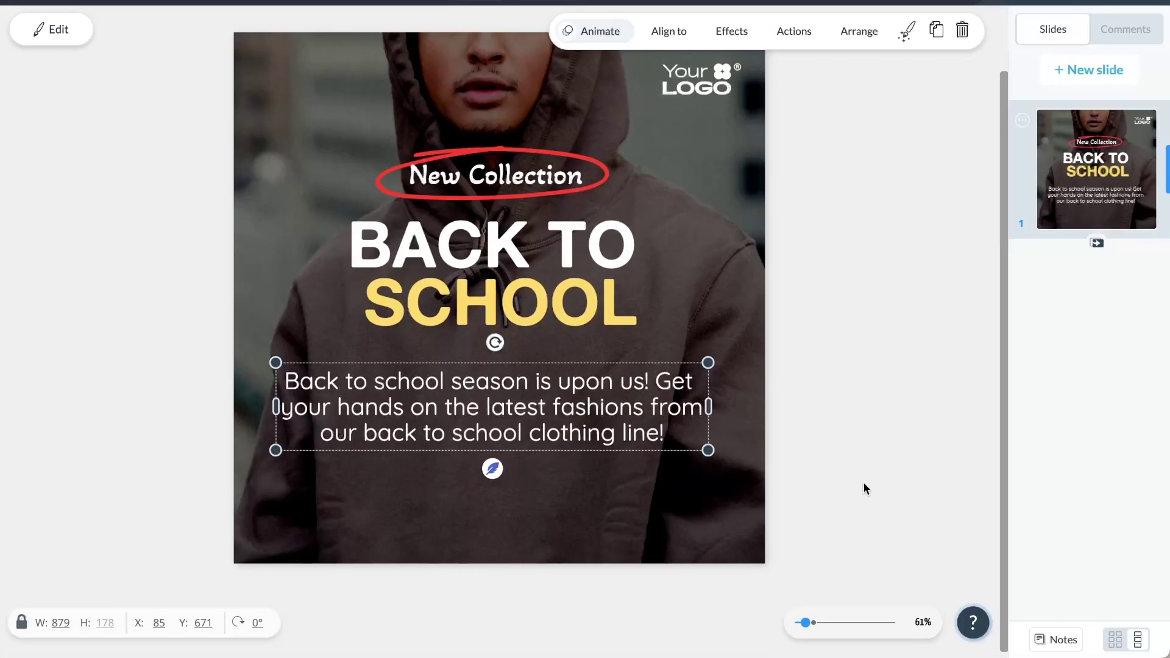
pyautogui.click(865, 487)
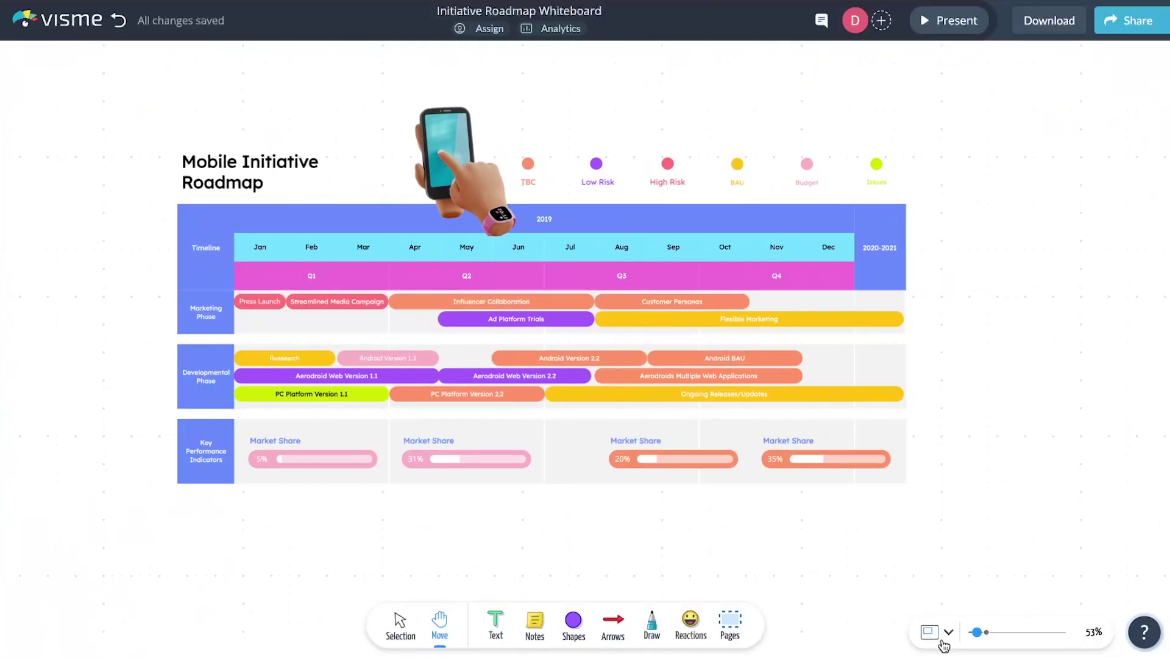
# Step: Zoom the whiteboard to 70% in the Navigator and switch to the Customer Journey page
pyautogui.click(948, 634)
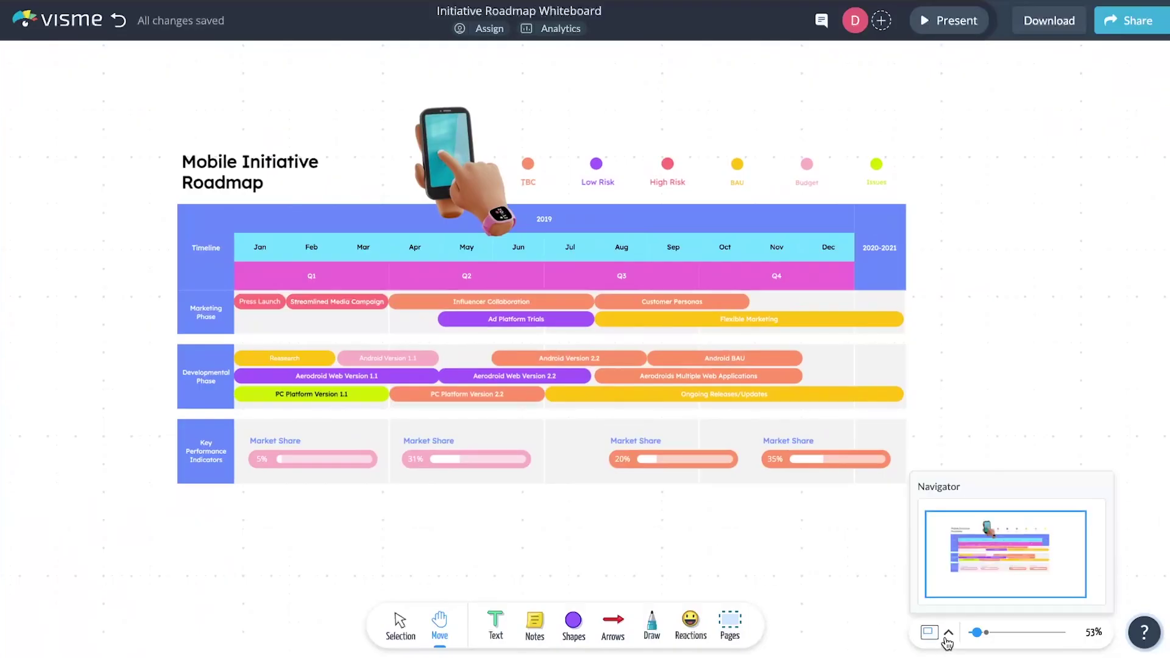
pyautogui.moveTo(977, 634); pyautogui.dragTo(980, 633)
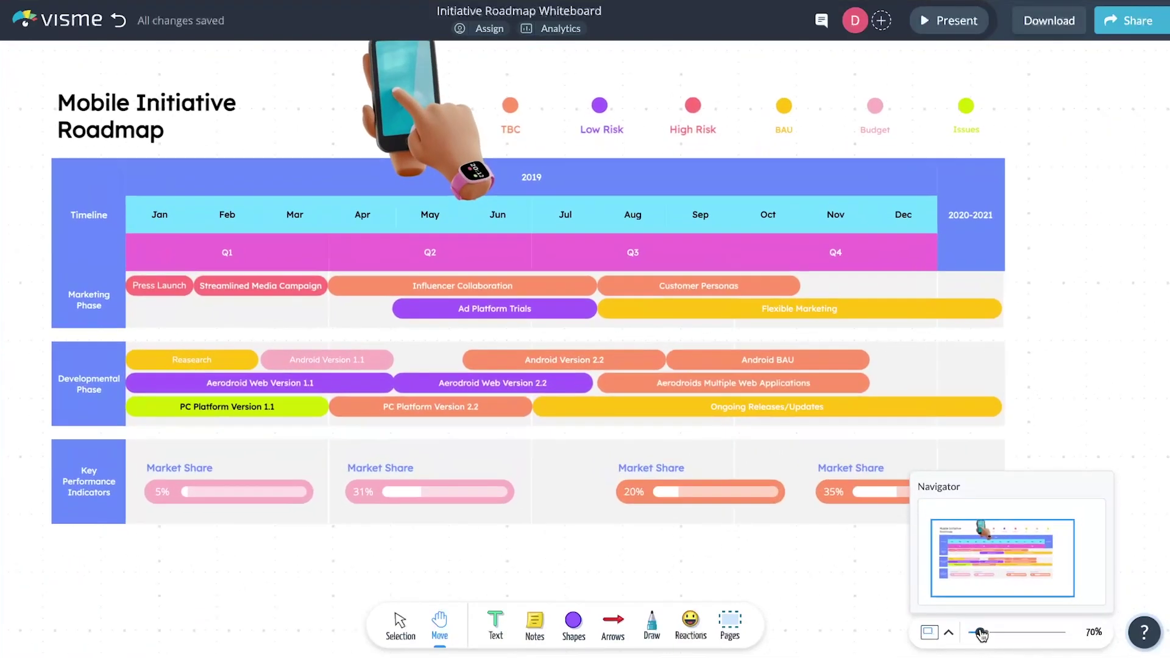
pyautogui.click(743, 628)
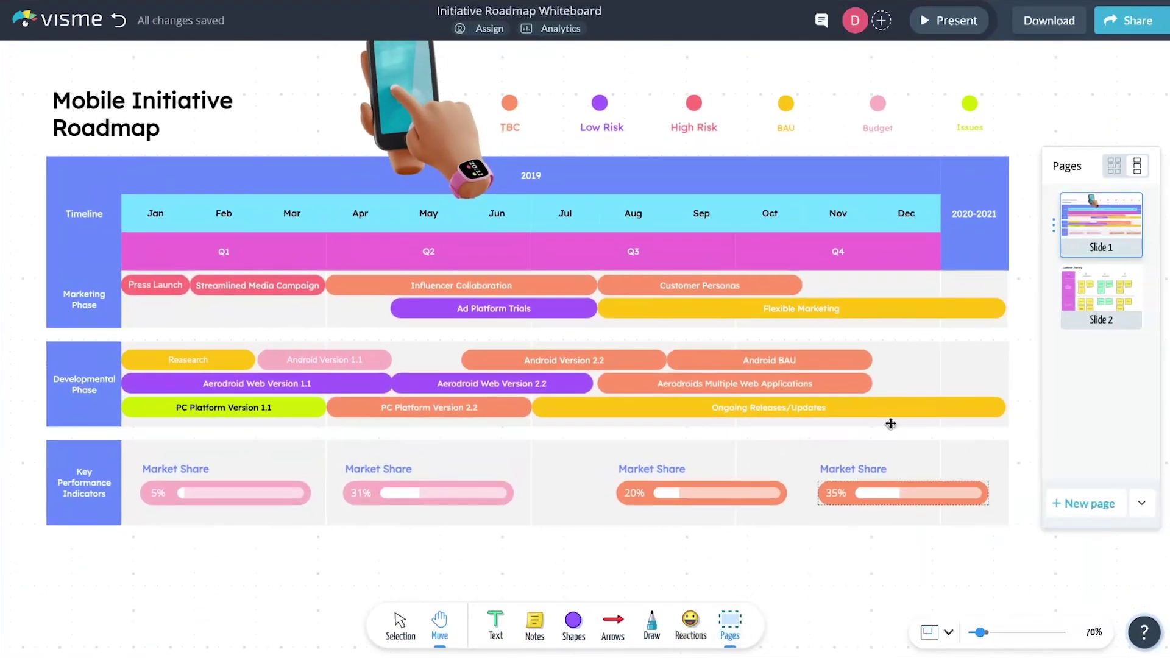
pyautogui.click(1083, 293)
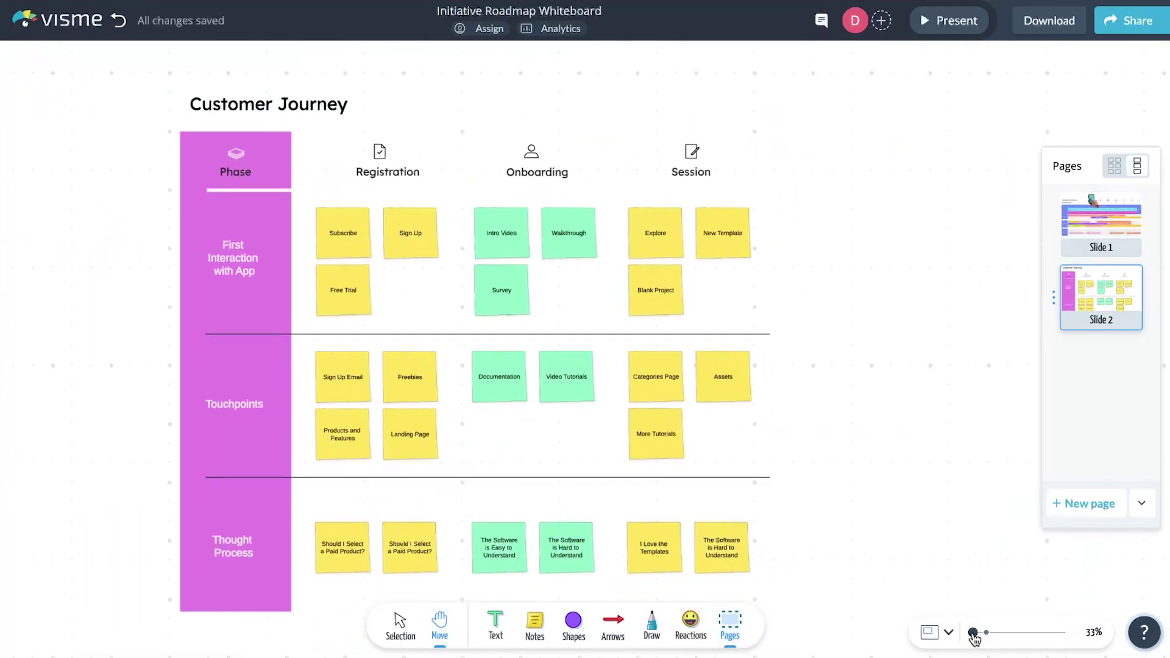
# Step: Browse the Wireframes templates for adding a new page from a template
pyautogui.click(1142, 501)
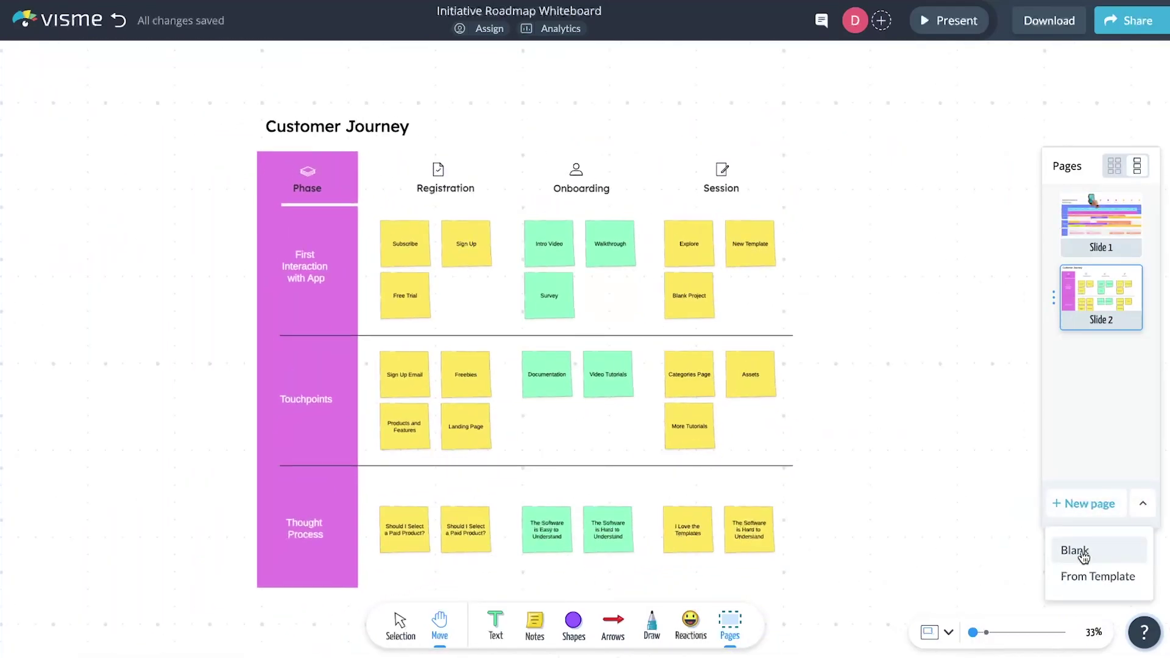
pyautogui.click(1085, 577)
pyautogui.scroll(-3, 539, 301)
pyautogui.scroll(-5, 538, 303)
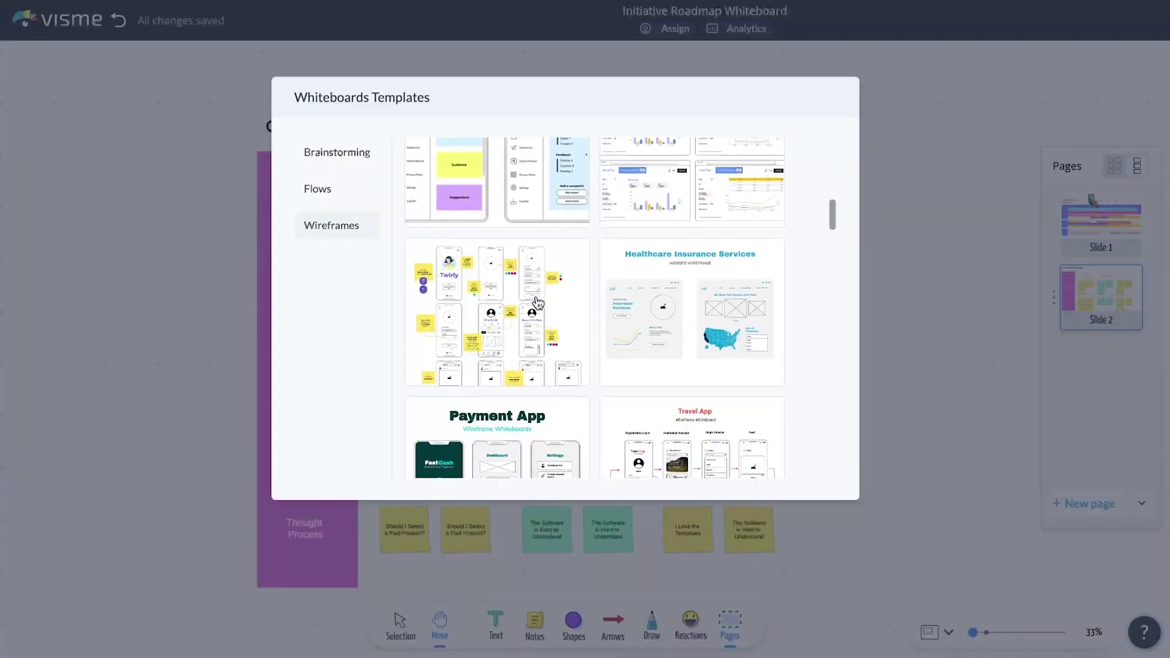
pyautogui.scroll(-1, 698, 436)
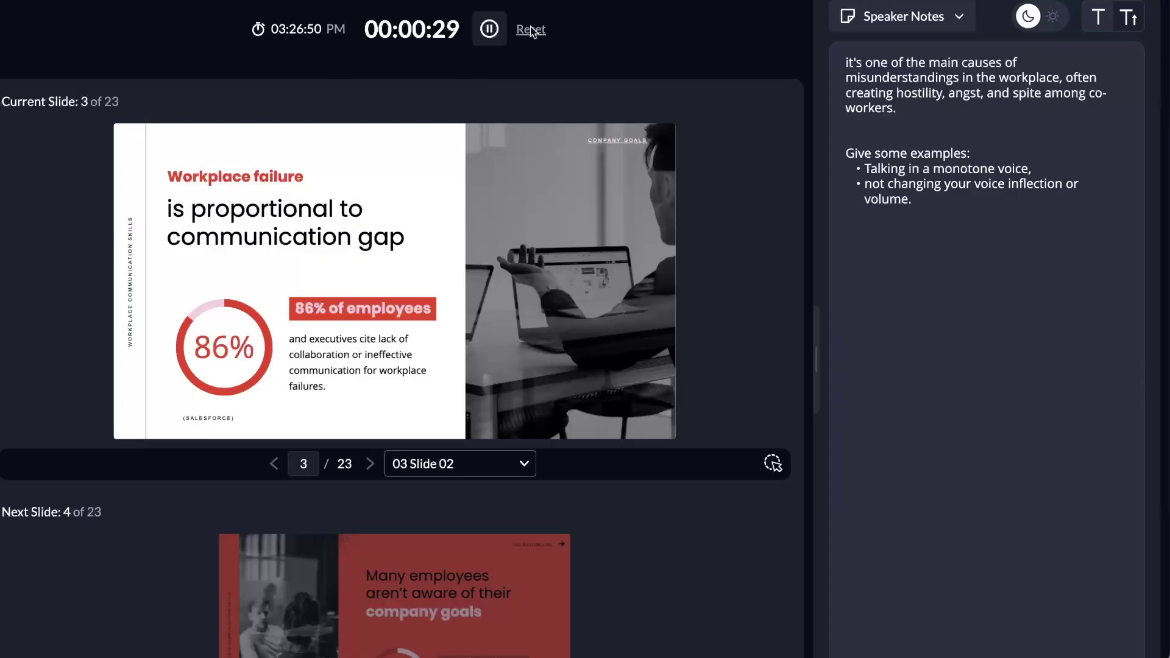
# Step: Widen the speaker notes, add the damaging-effects sentence, then switch to light theme and enlarge the text
pyautogui.moveTo(816, 369); pyautogui.dragTo(763, 357)
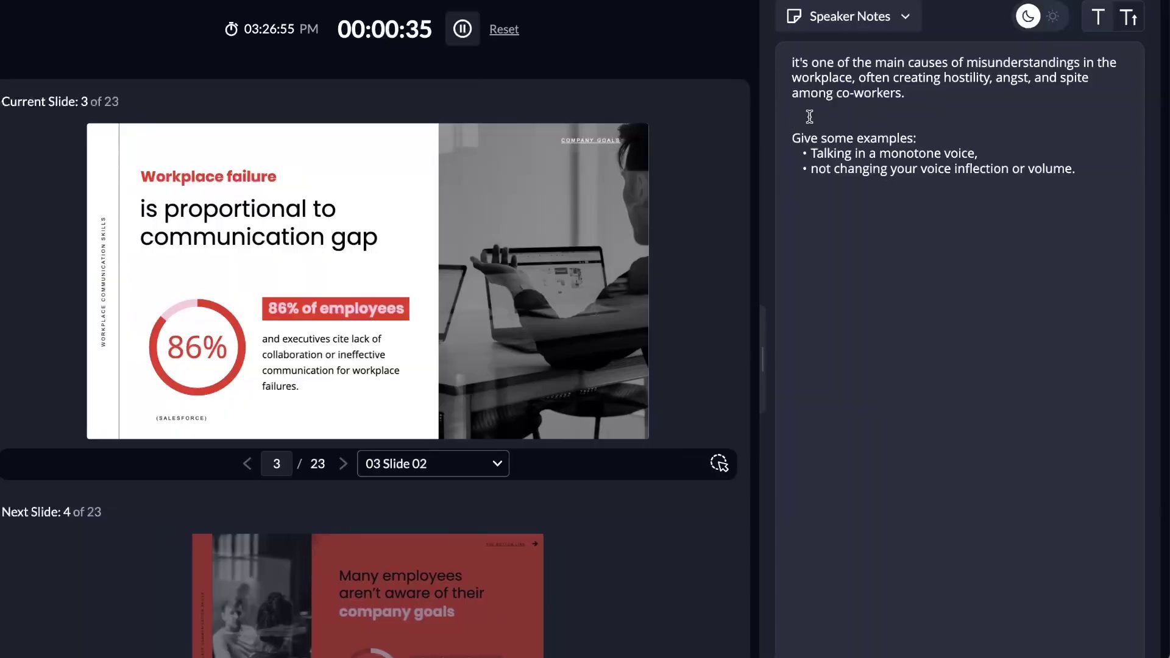
pyautogui.write('Because of its damaging effects on co-worker relationships, can limit the ability to optimize productivity and performance.')
pyautogui.press('Return')
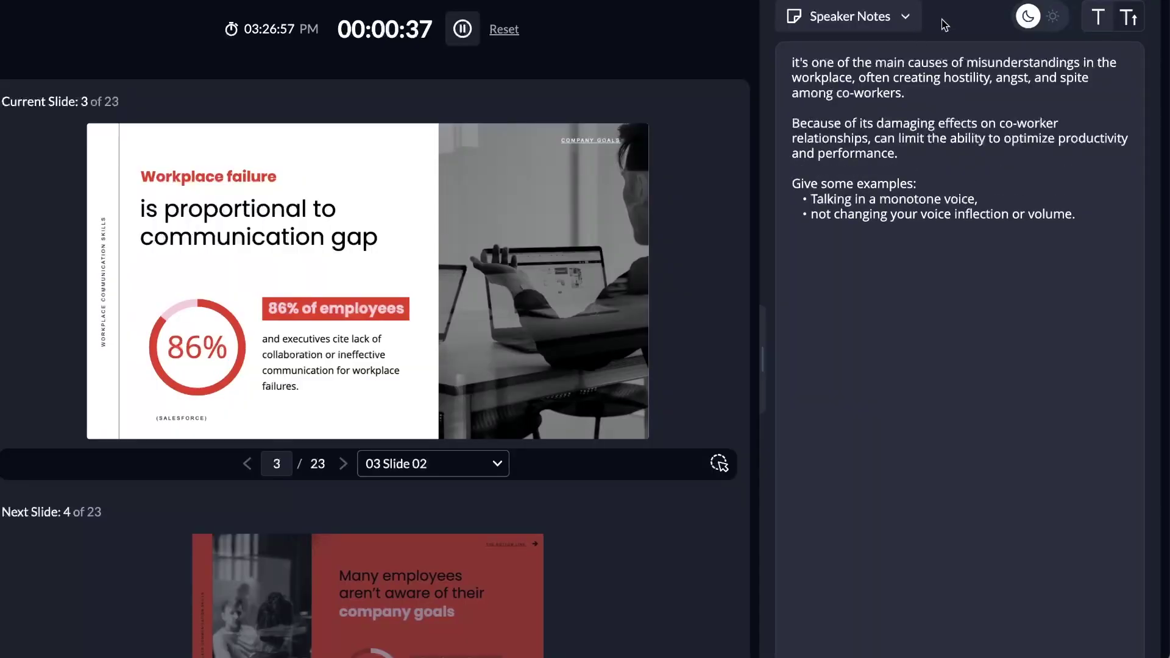
pyautogui.click(1030, 17)
pyautogui.click(1133, 18)
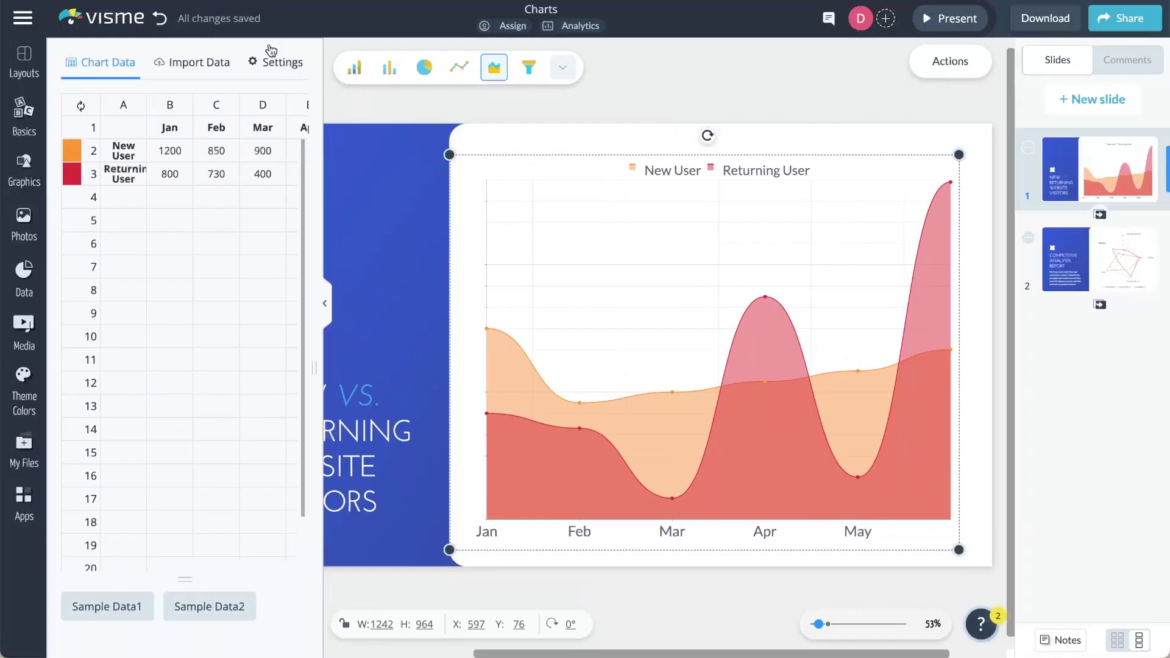
# Step: Set the radar chart's Line Thickness to 3 px under Settings > Appearance
pyautogui.click(267, 61)
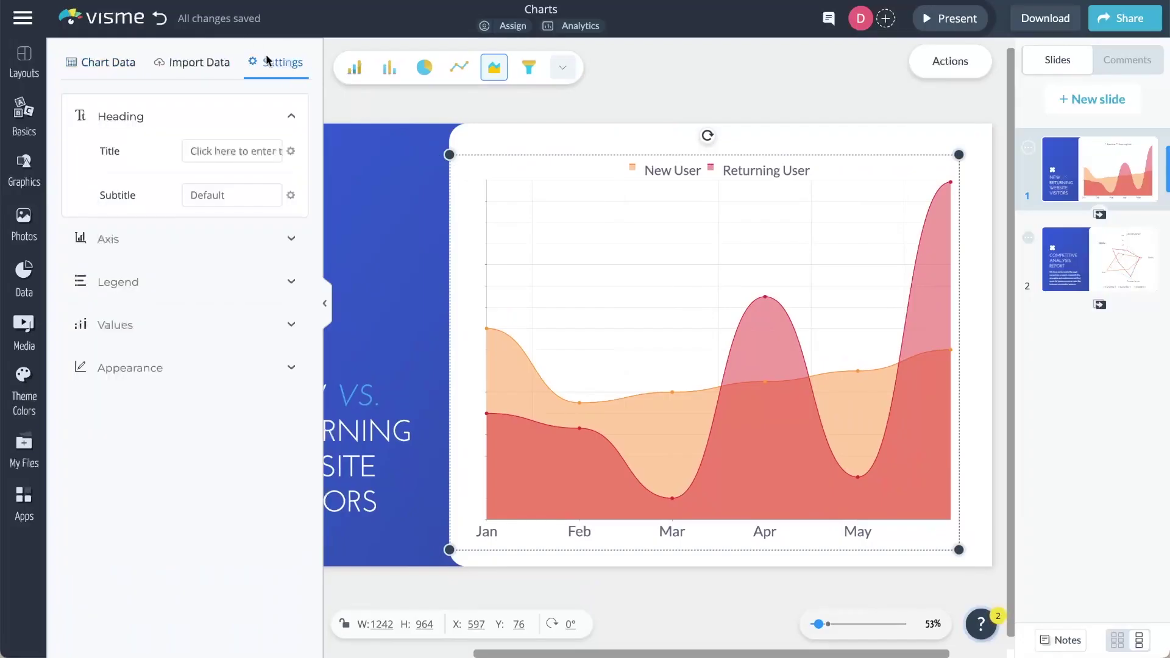
pyautogui.click(252, 367)
pyautogui.moveTo(206, 405); pyautogui.dragTo(223, 405)
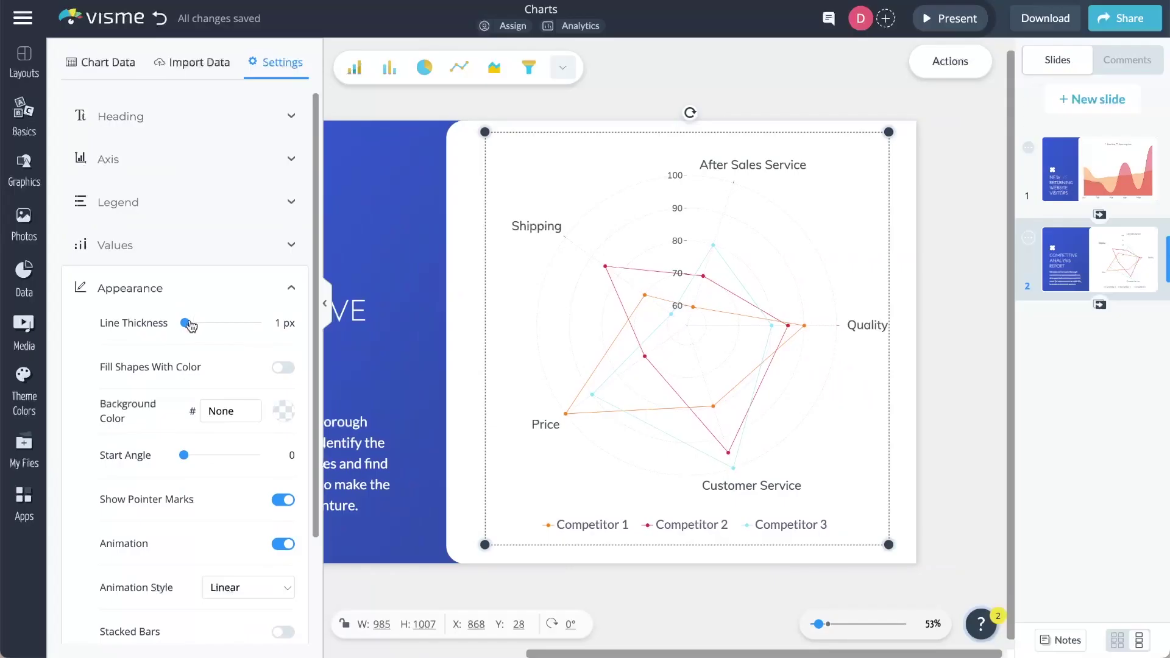
pyautogui.moveTo(215, 329); pyautogui.dragTo(225, 323)
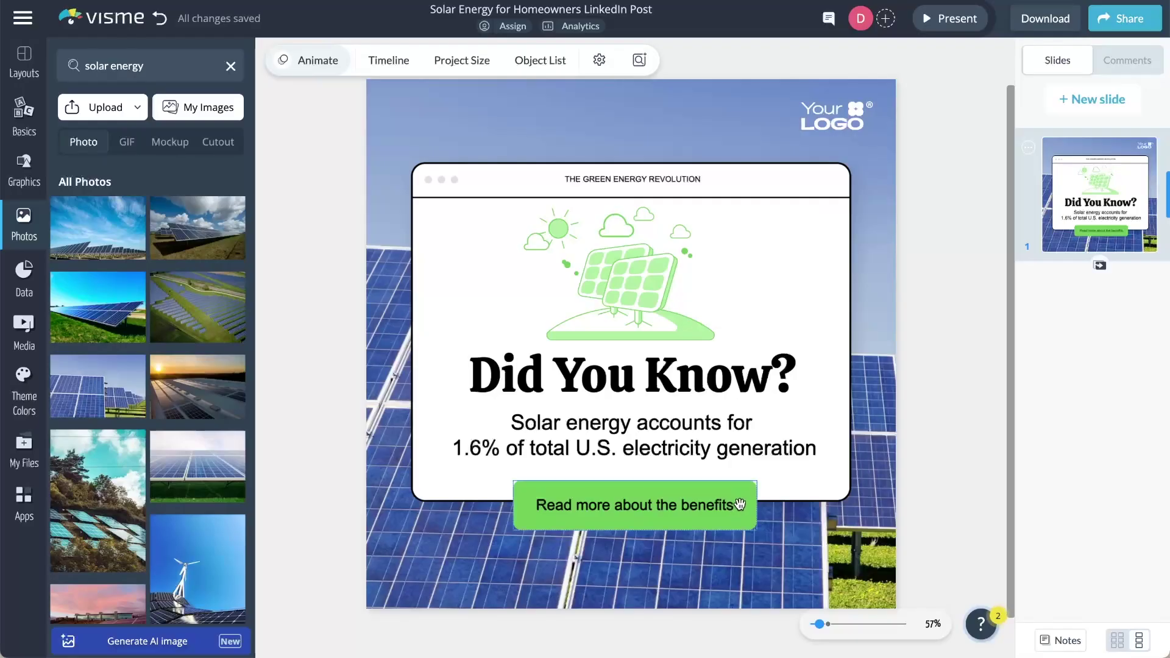
# Step: Set the Read more about the benefits button's link type to Visme project
pyautogui.click(741, 504)
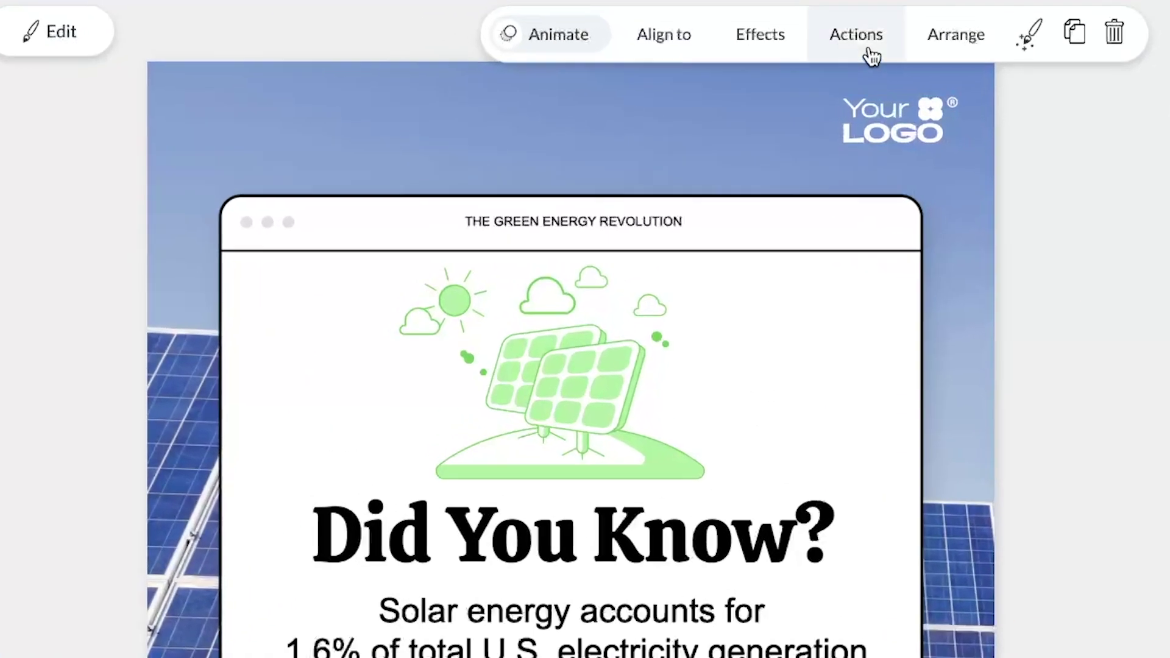
pyautogui.click(817, 68)
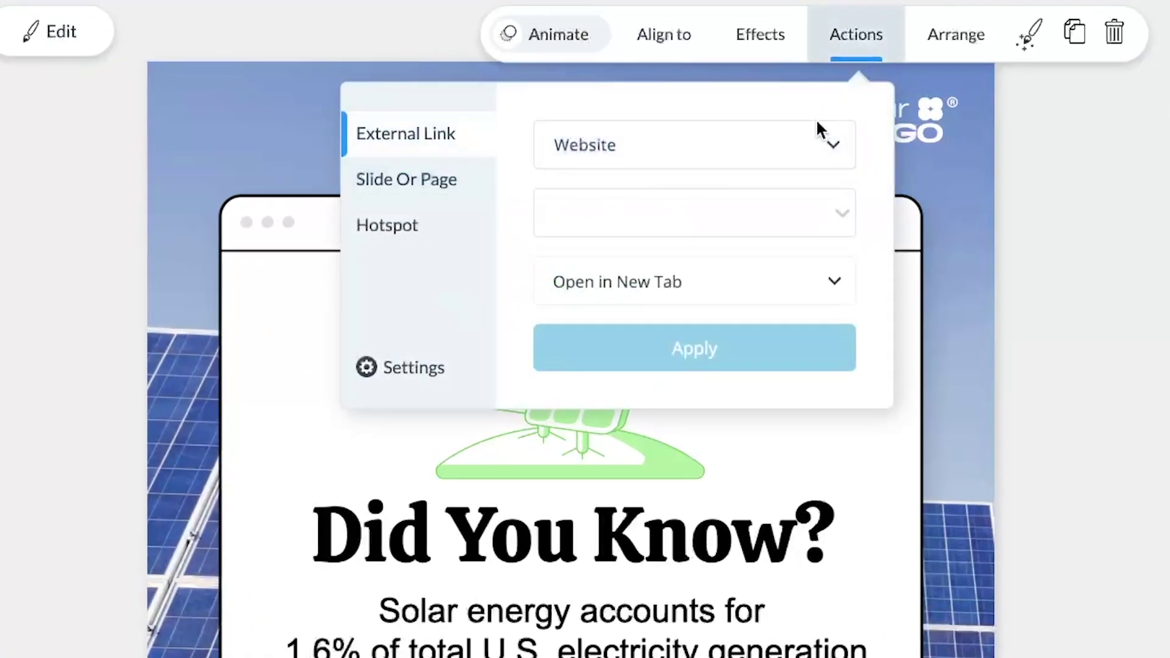
pyautogui.click(572, 145)
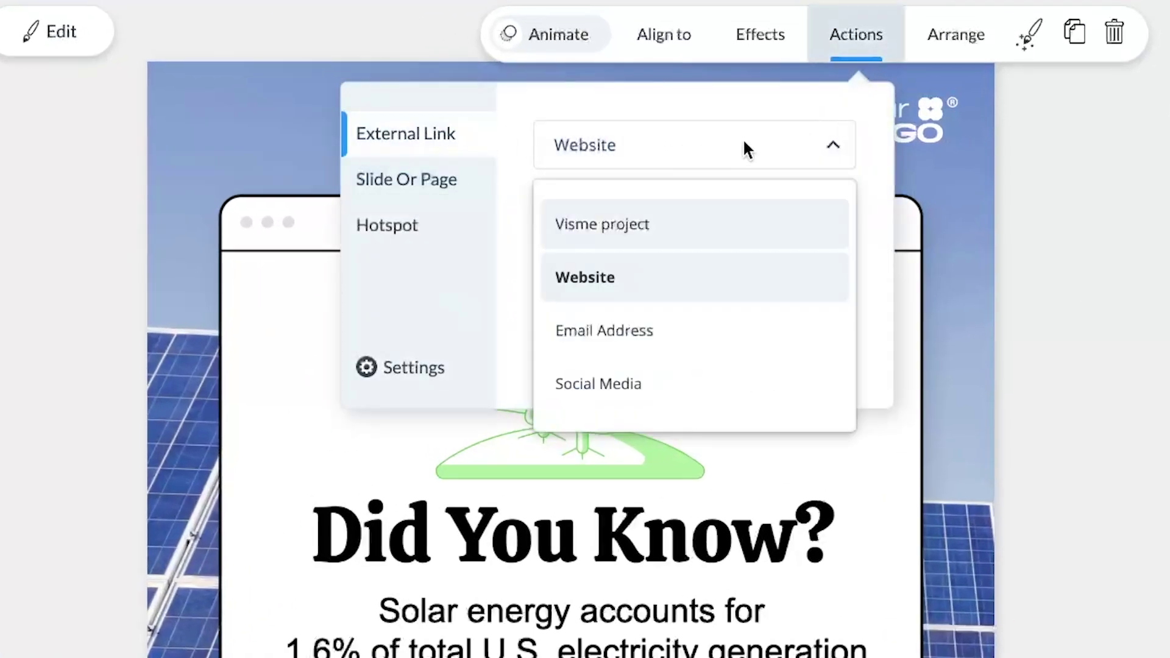
pyautogui.click(727, 225)
# Step: Link the button to the Green Energy Benefits project, apply it, and present the post
pyautogui.click(830, 216)
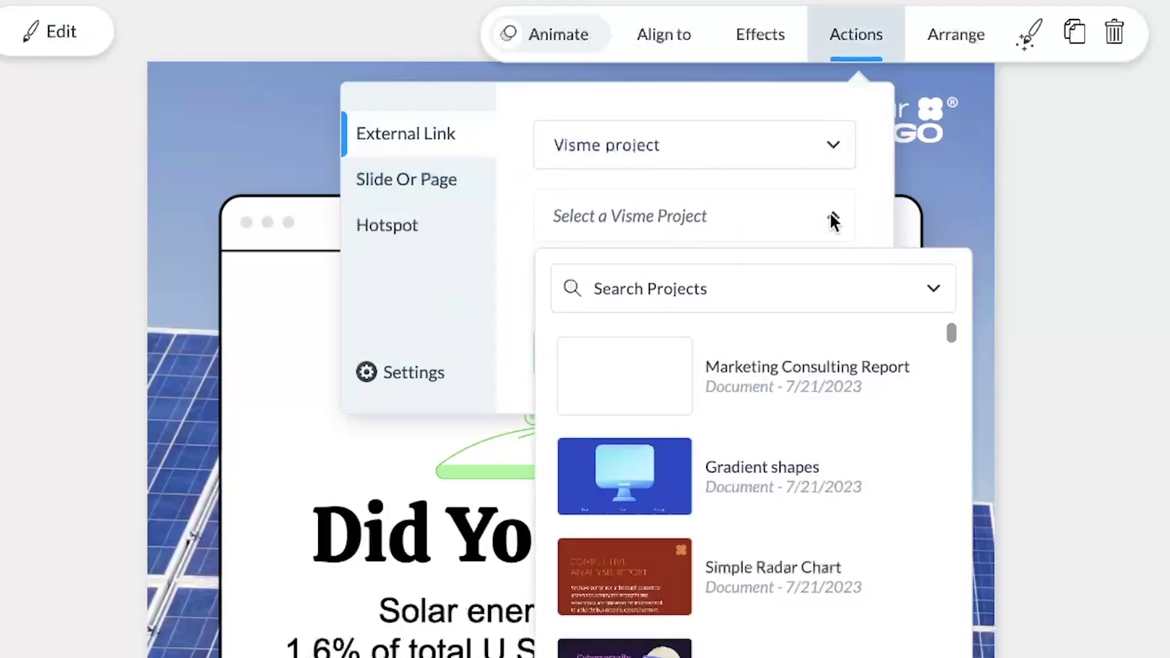
pyautogui.click(701, 287)
pyautogui.write('Green Energy Benefits')
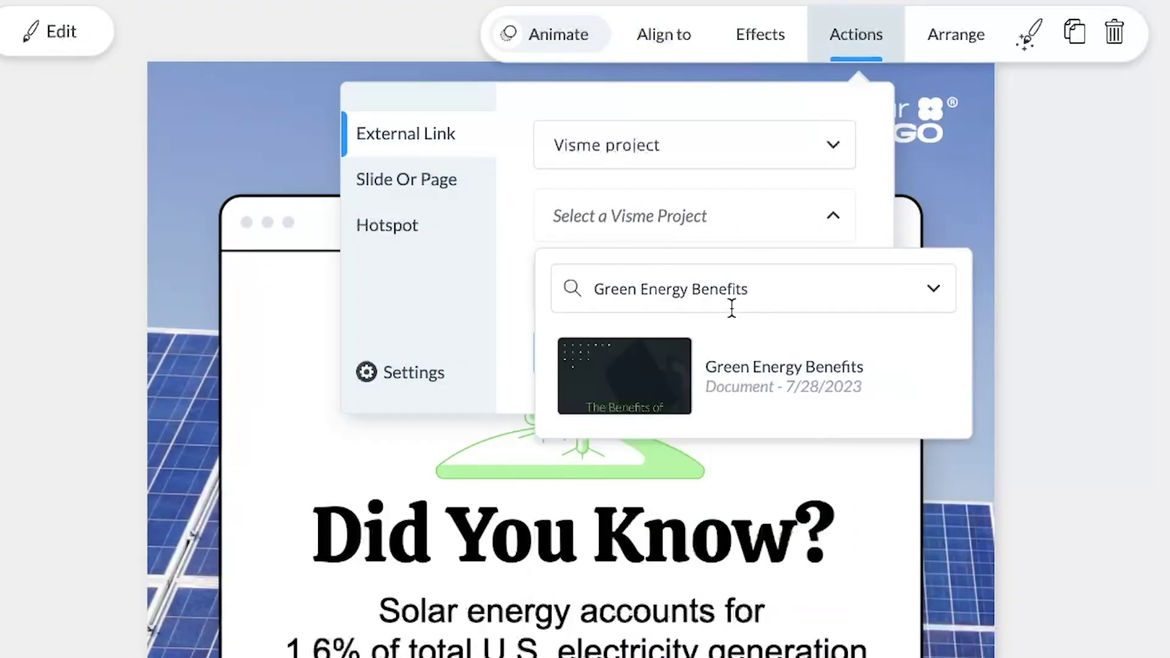
pyautogui.click(784, 373)
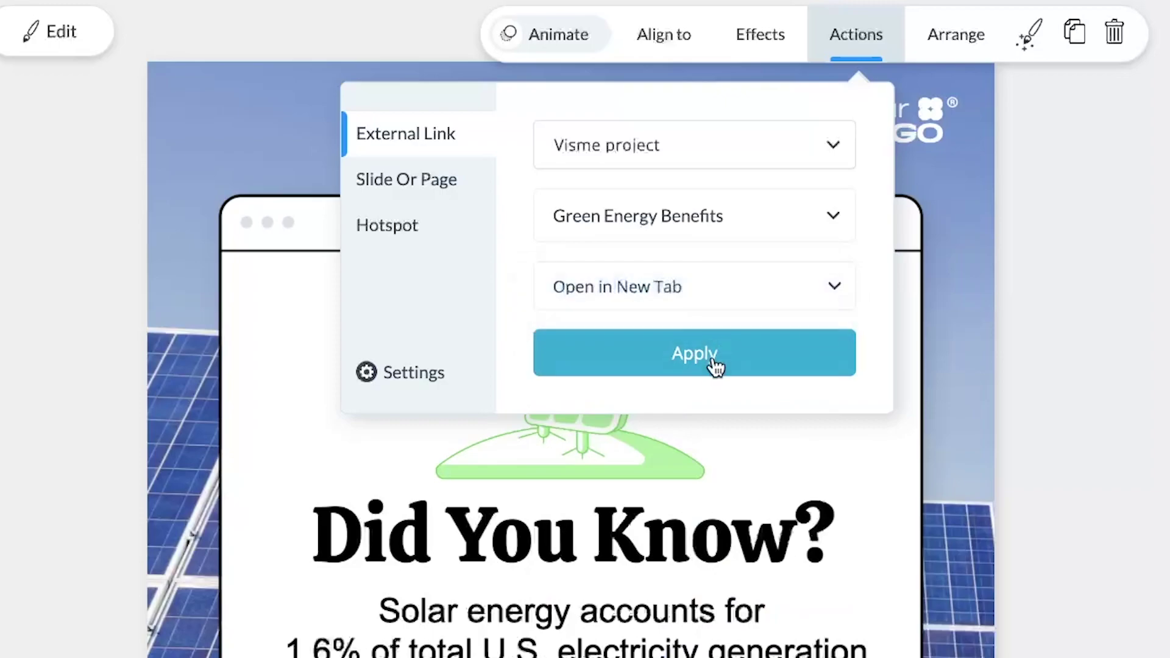
pyautogui.click(695, 354)
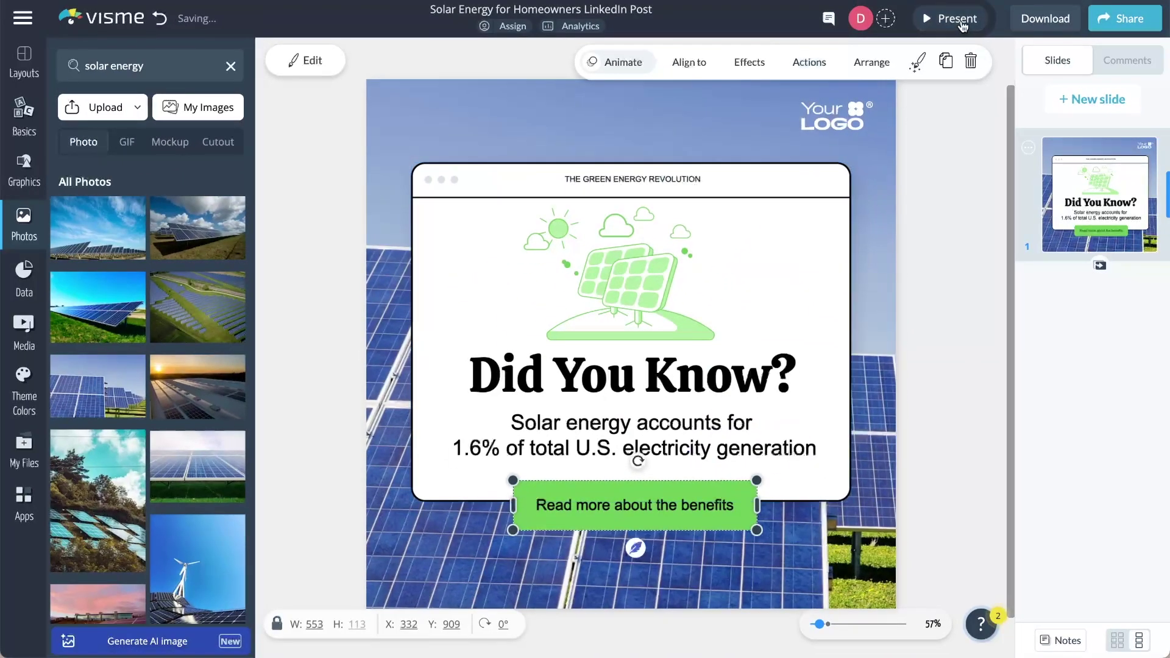
pyautogui.click(957, 19)
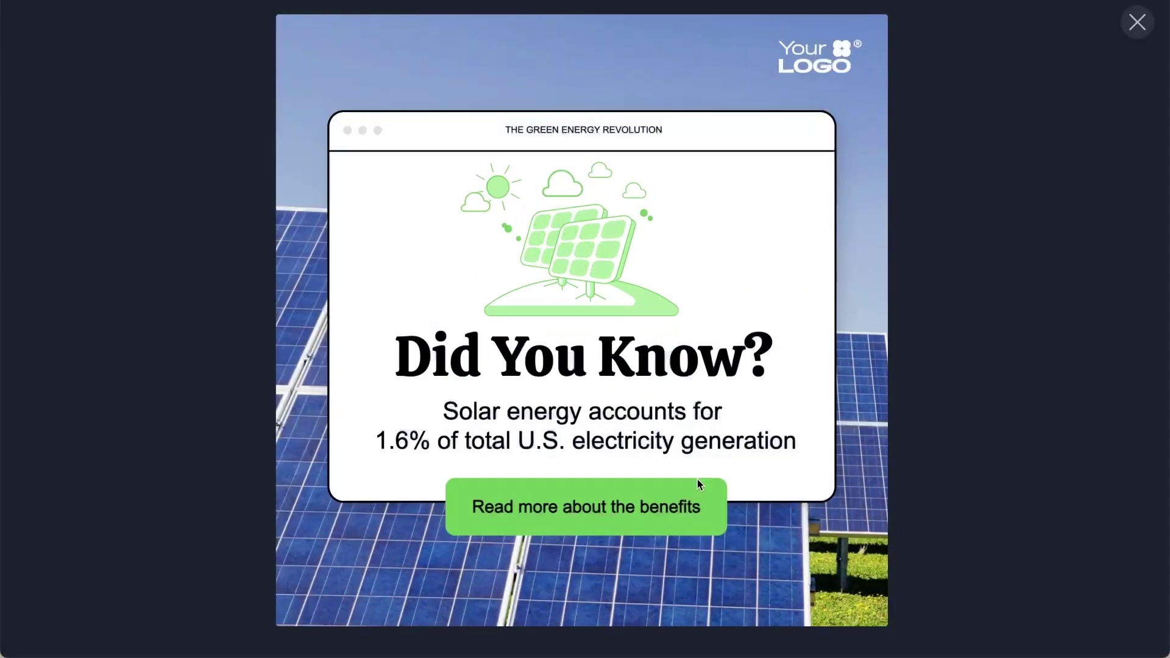